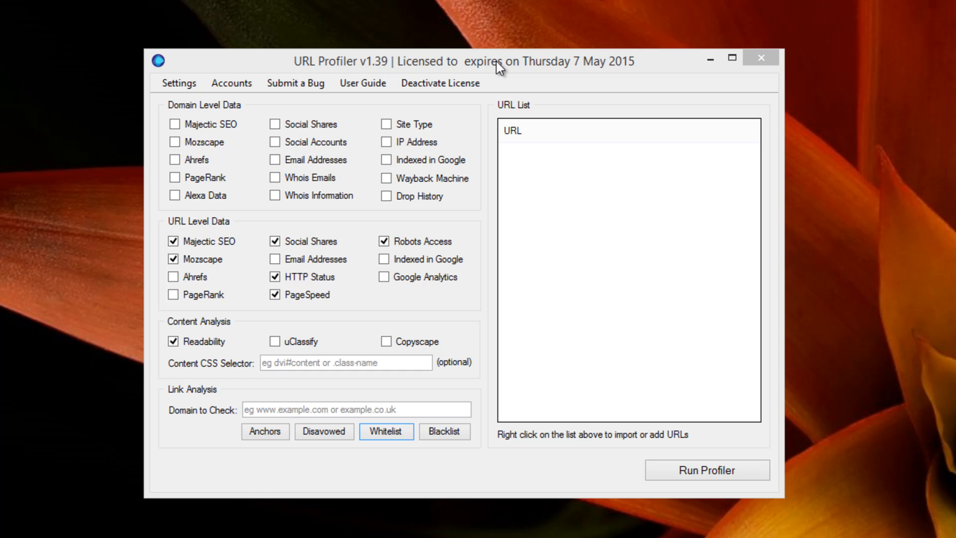
Open the program settings and review the connection limits and the link analysis retry and per-domain options
{"action": "left_click", "coordinate": [497, 62]}
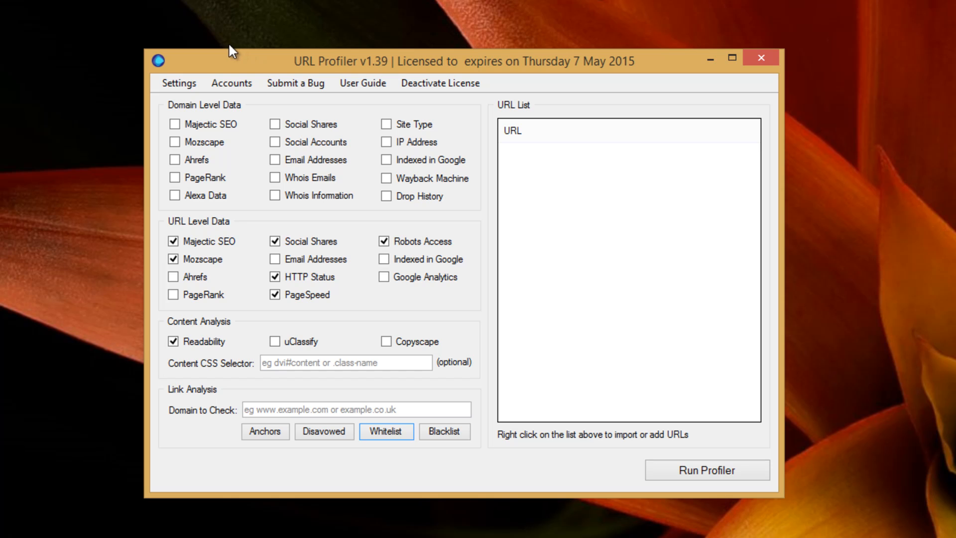
{"action": "left_click", "coordinate": [183, 83]}
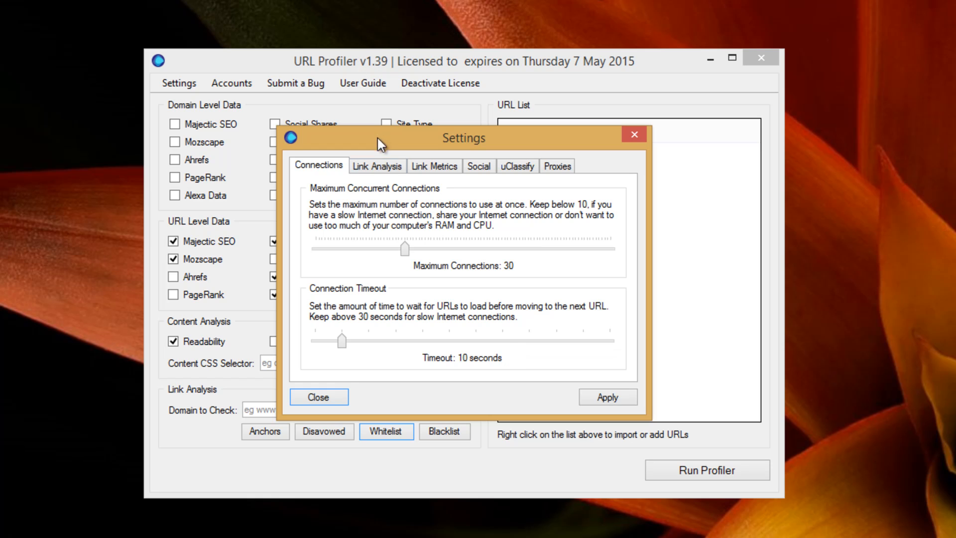
{"action": "left_click", "coordinate": [381, 166]}
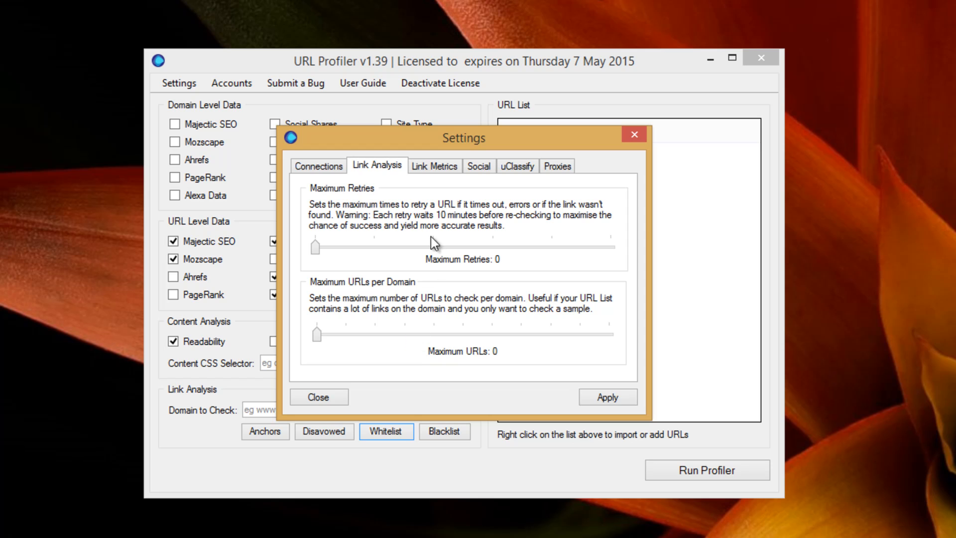
In the link metrics settings, try the Full data level for Majestic SEO and return it to Basic
{"action": "left_click", "coordinate": [441, 169]}
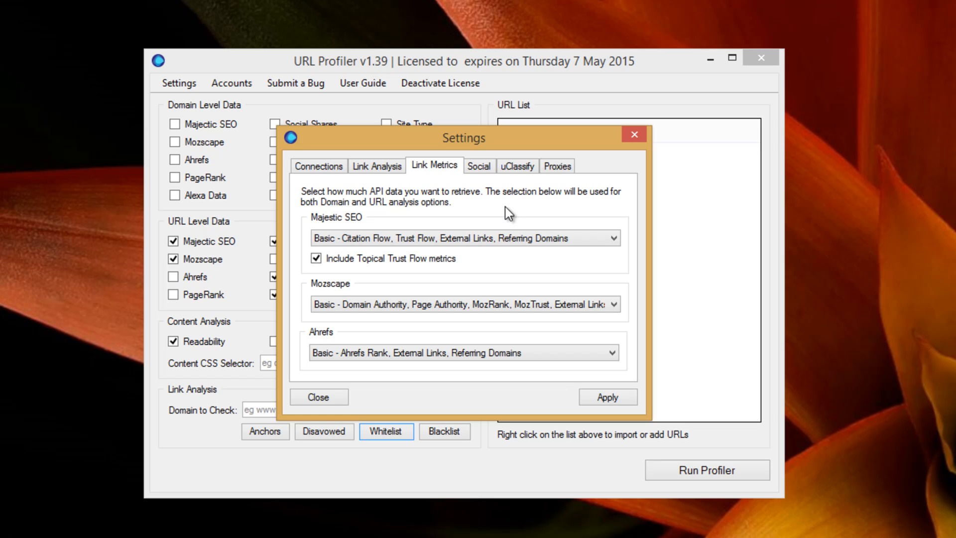
{"action": "left_click", "coordinate": [498, 234]}
{"action": "left_click", "coordinate": [469, 269]}
{"action": "left_click", "coordinate": [474, 242]}
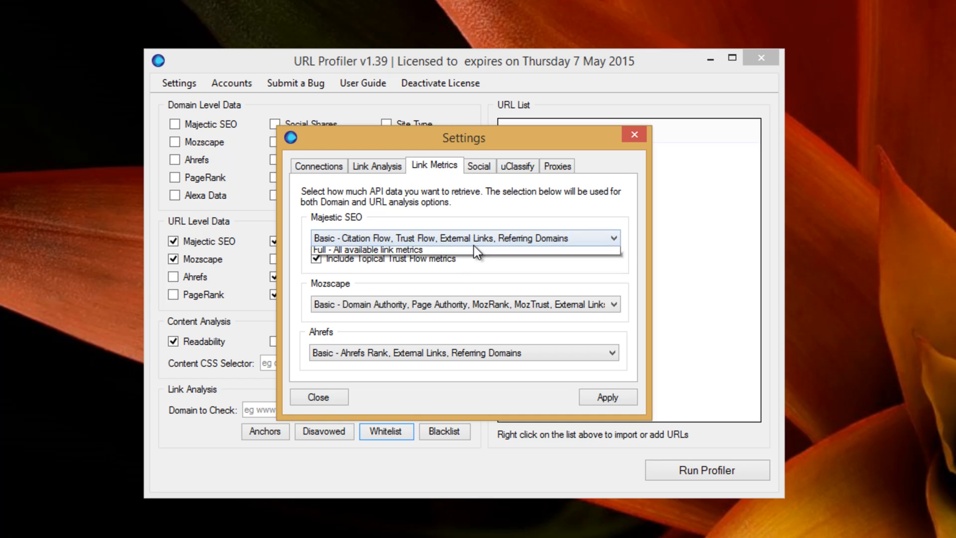
{"action": "left_click", "coordinate": [465, 263]}
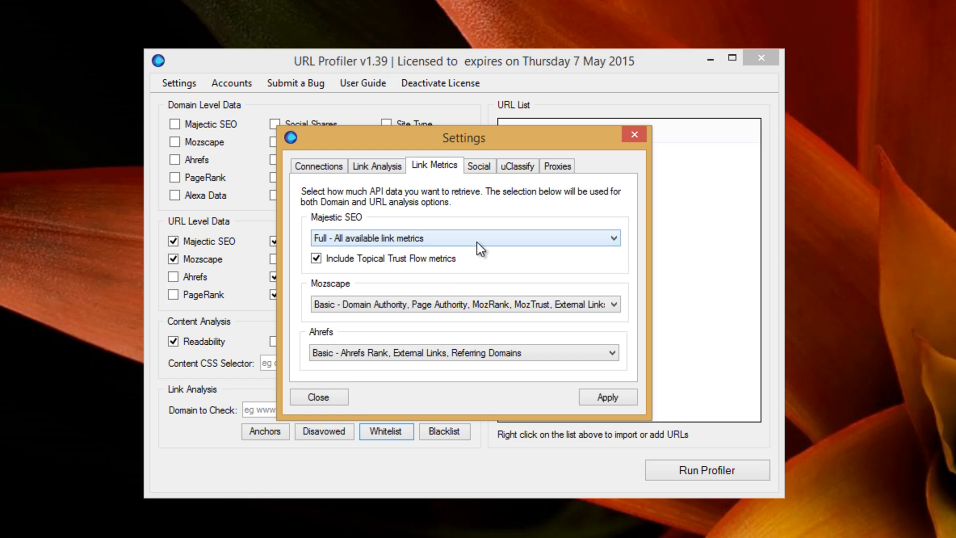
{"action": "left_click", "coordinate": [477, 243]}
{"action": "left_click", "coordinate": [477, 252]}
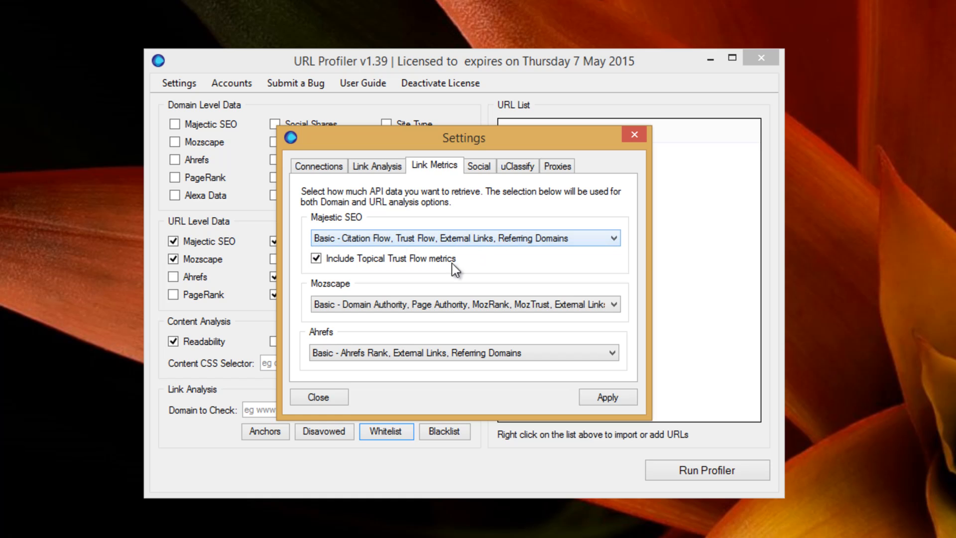
Check the data level choices for Mozscape and Ahrefs in the link metrics settings
{"action": "left_click", "coordinate": [459, 298]}
{"action": "left_click", "coordinate": [455, 317]}
{"action": "left_click", "coordinate": [444, 354]}
{"action": "left_click", "coordinate": [447, 353]}
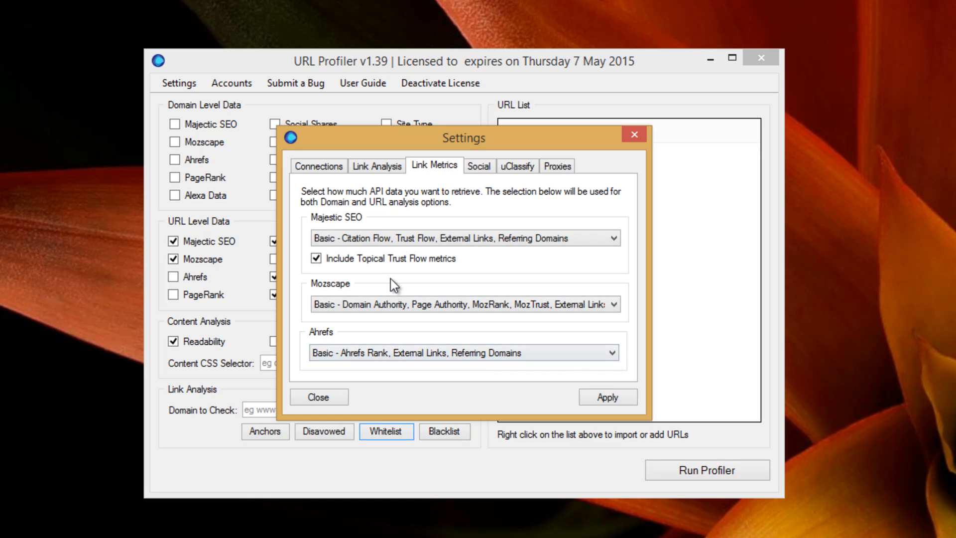
Review the social, uClassify and proxy settings, and close the settings dialog
{"action": "left_click", "coordinate": [479, 164]}
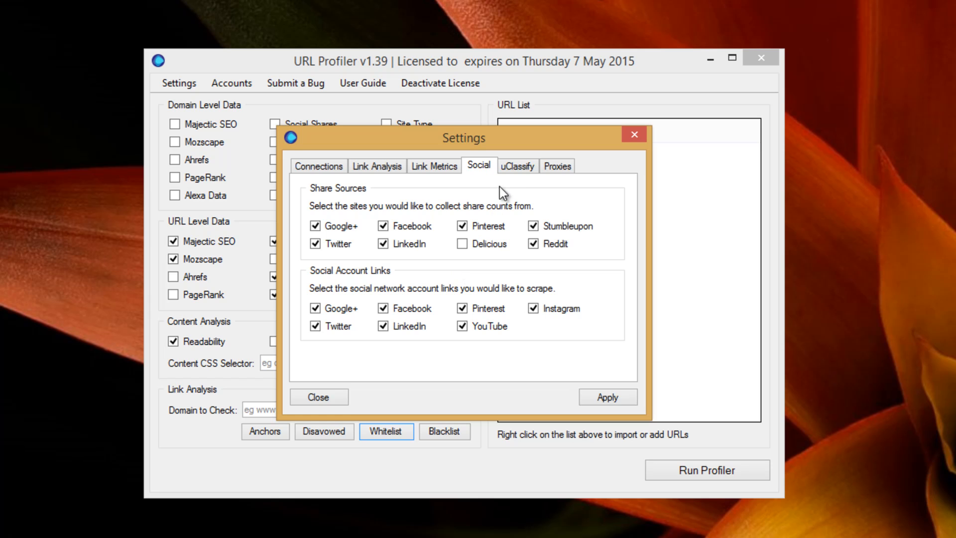
{"action": "left_click", "coordinate": [518, 167]}
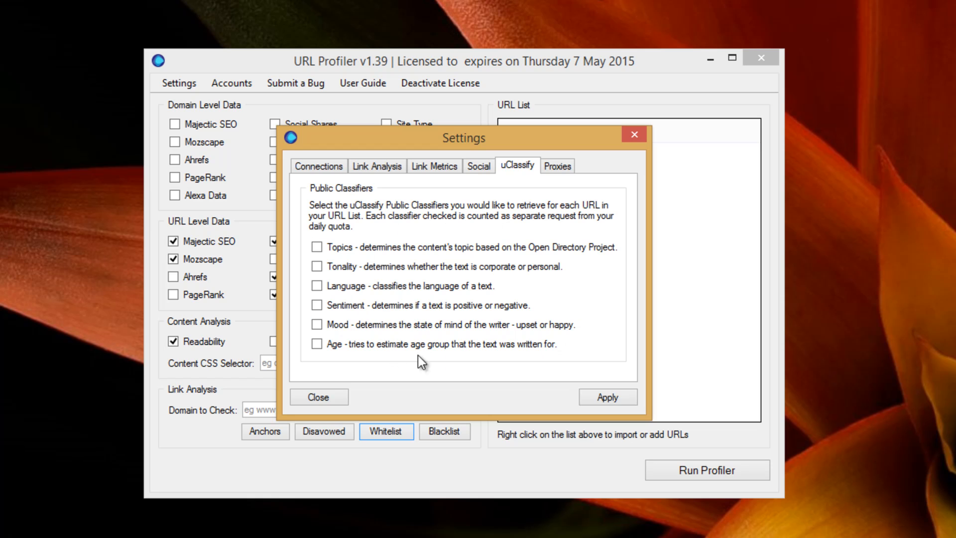
{"action": "left_click", "coordinate": [567, 166]}
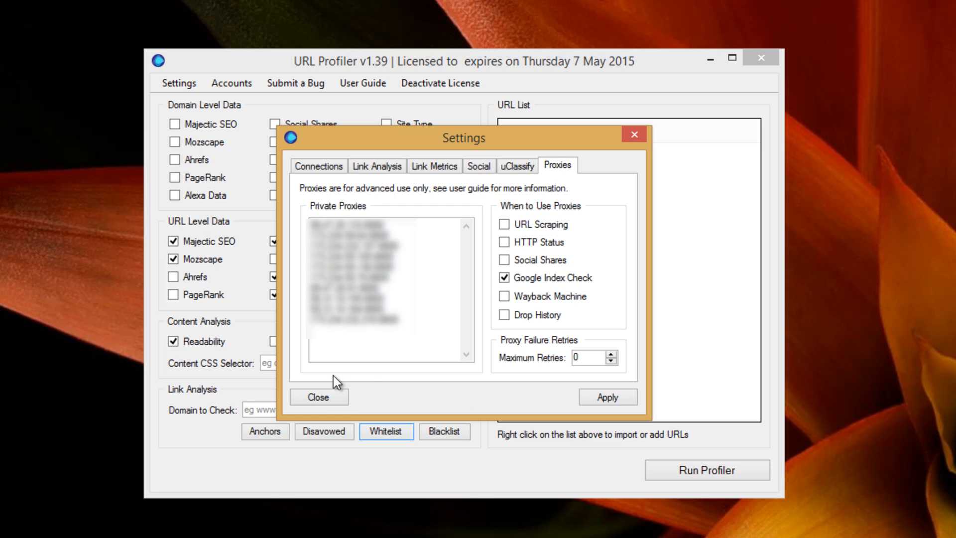
{"action": "left_click", "coordinate": [319, 397]}
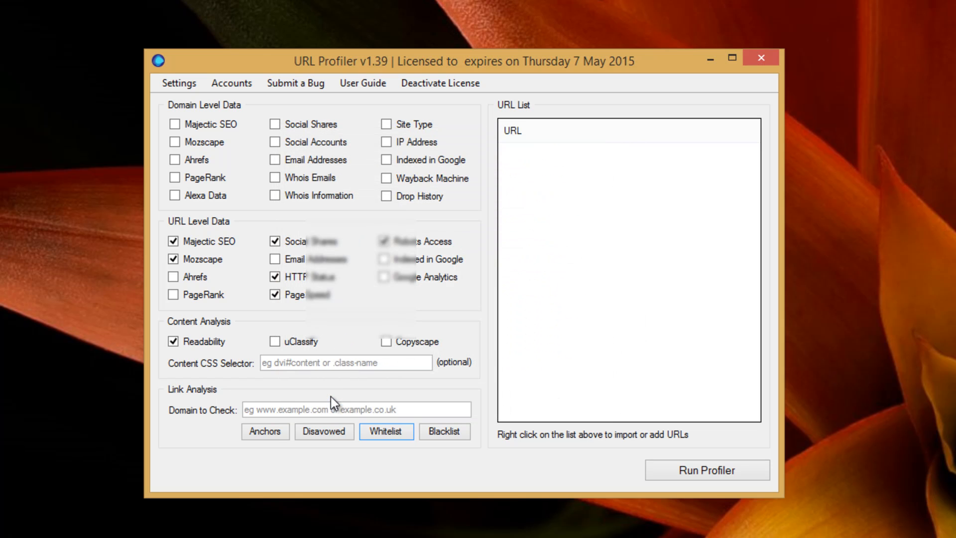
Open the account settings and review the Majestic SEO, Mozscape and Ahrefs API credential fields
{"action": "left_click", "coordinate": [244, 88]}
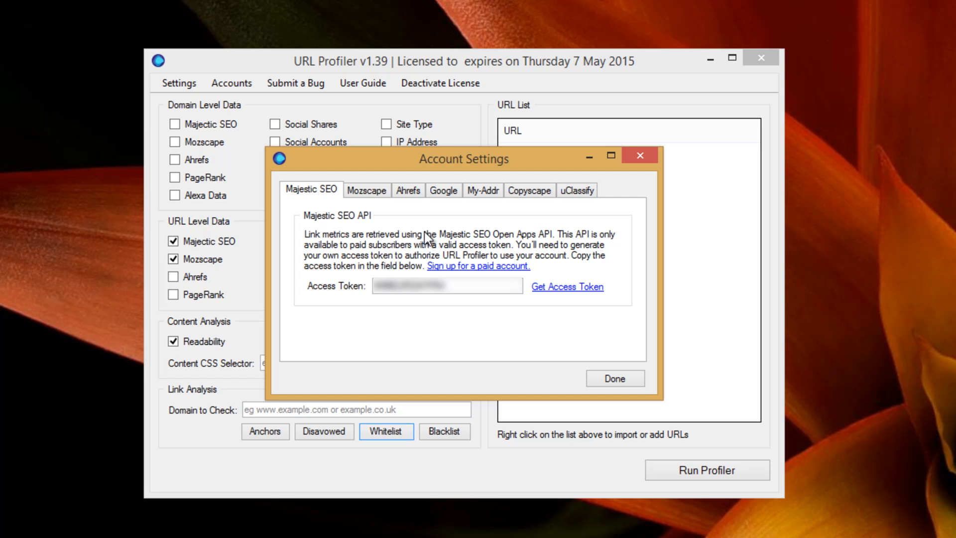
{"action": "left_click", "coordinate": [373, 193]}
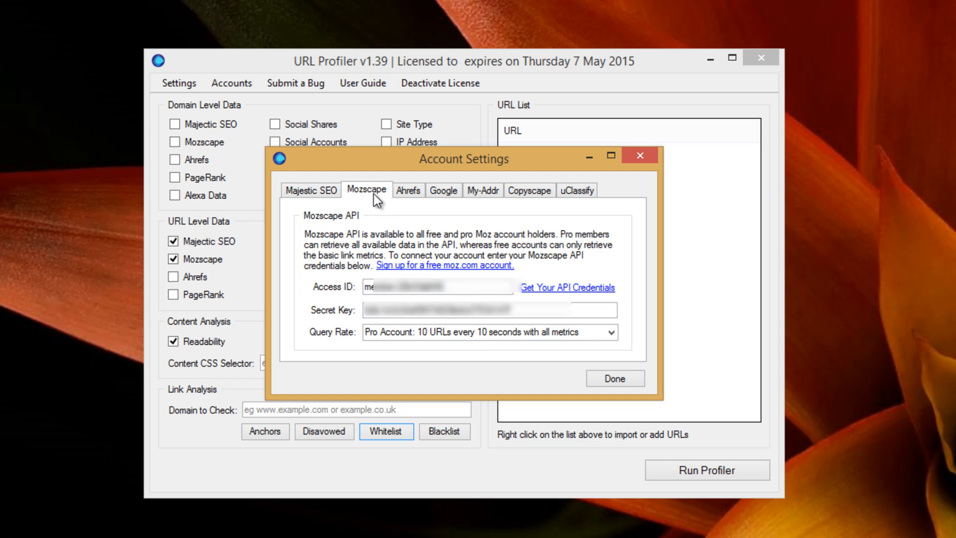
{"action": "left_click", "coordinate": [416, 193]}
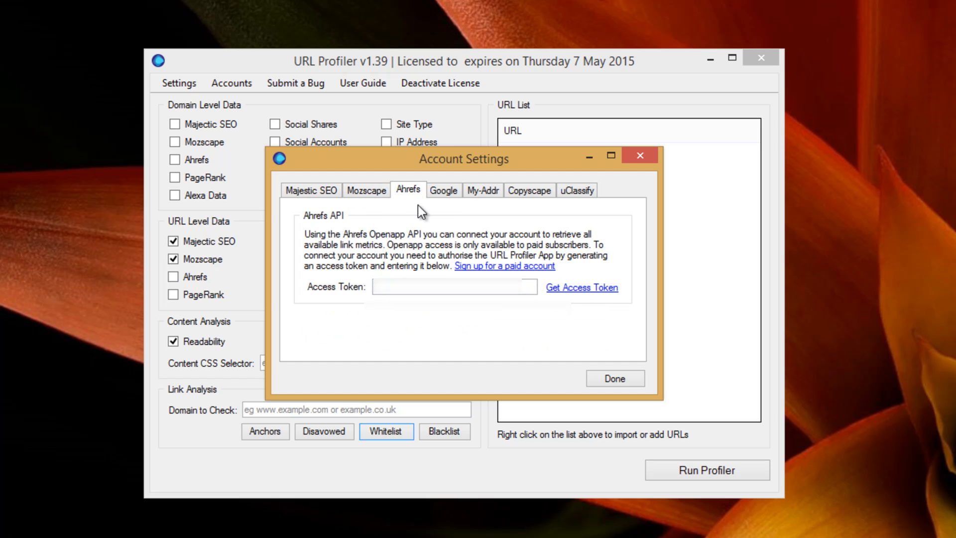
{"action": "left_click", "coordinate": [322, 189]}
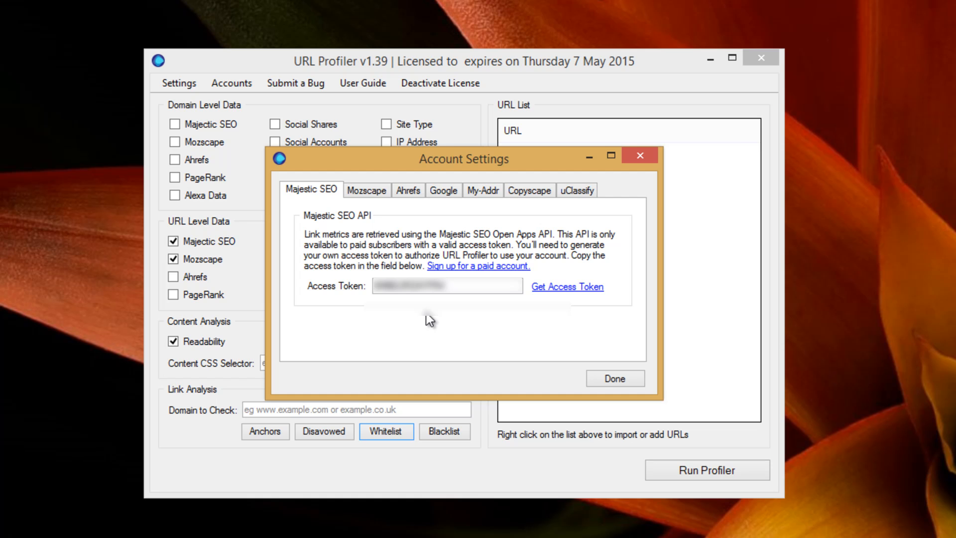
{"action": "left_click", "coordinate": [454, 293]}
{"action": "left_click", "coordinate": [377, 191]}
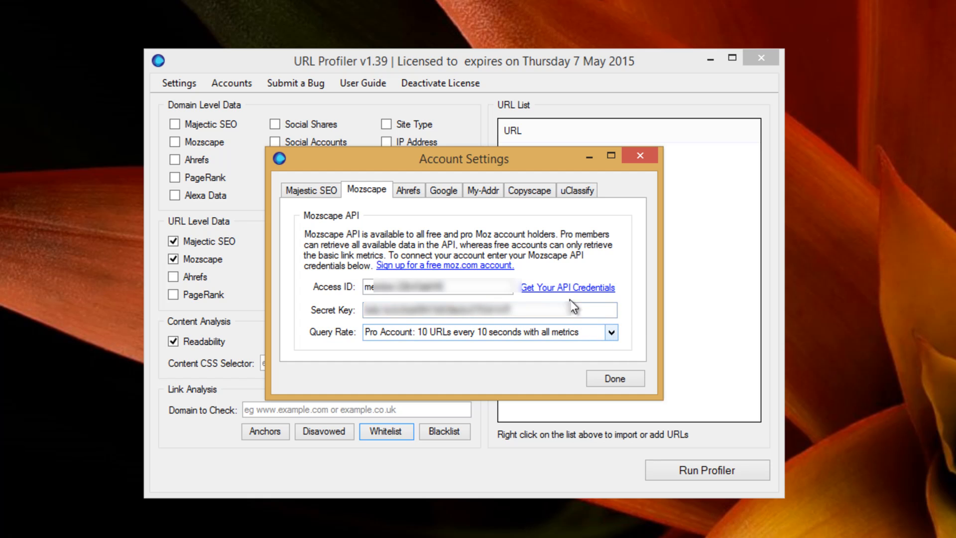
{"action": "left_click", "coordinate": [408, 188]}
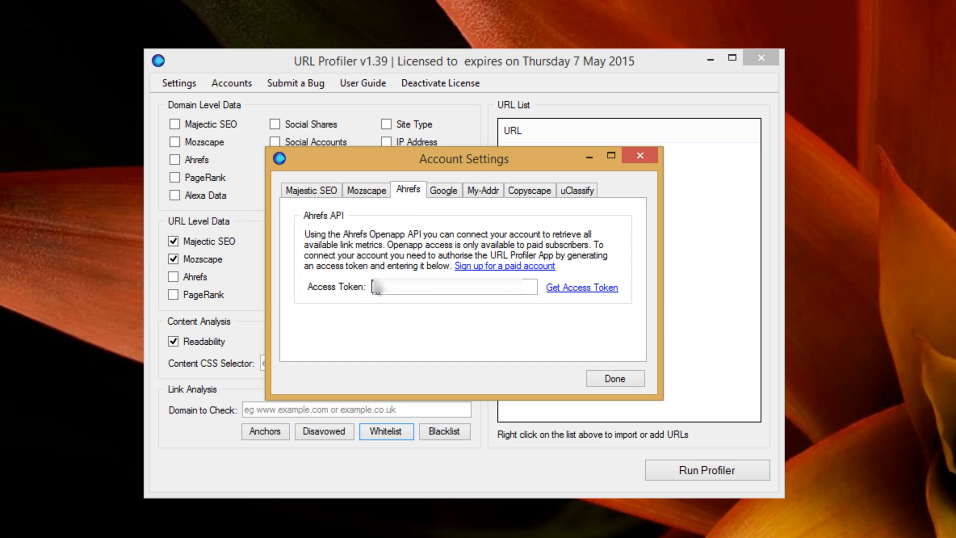
Open the Ahrefs access token page in the browser, close it and return to URL Profiler
{"action": "left_click", "coordinate": [589, 289]}
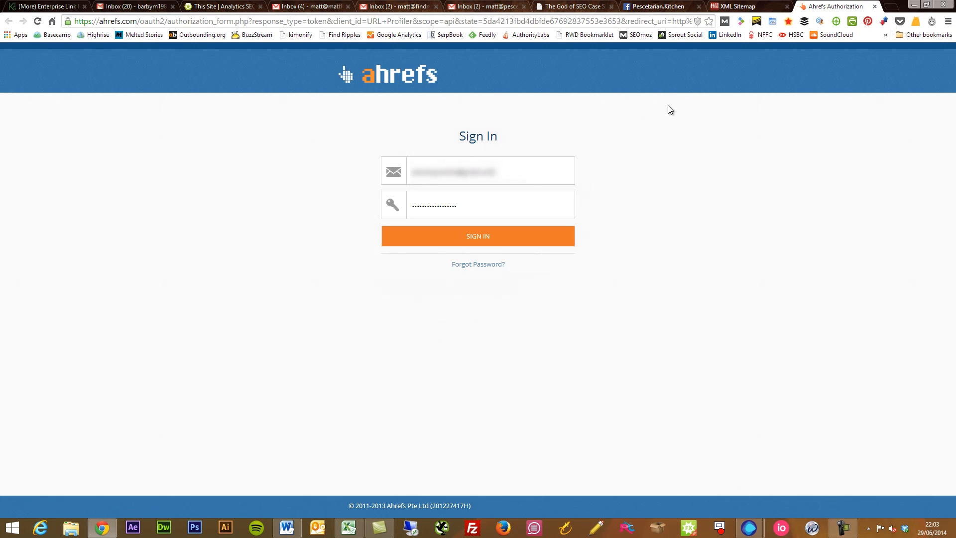
{"action": "left_click", "coordinate": [876, 8]}
{"action": "left_click", "coordinate": [914, 5]}
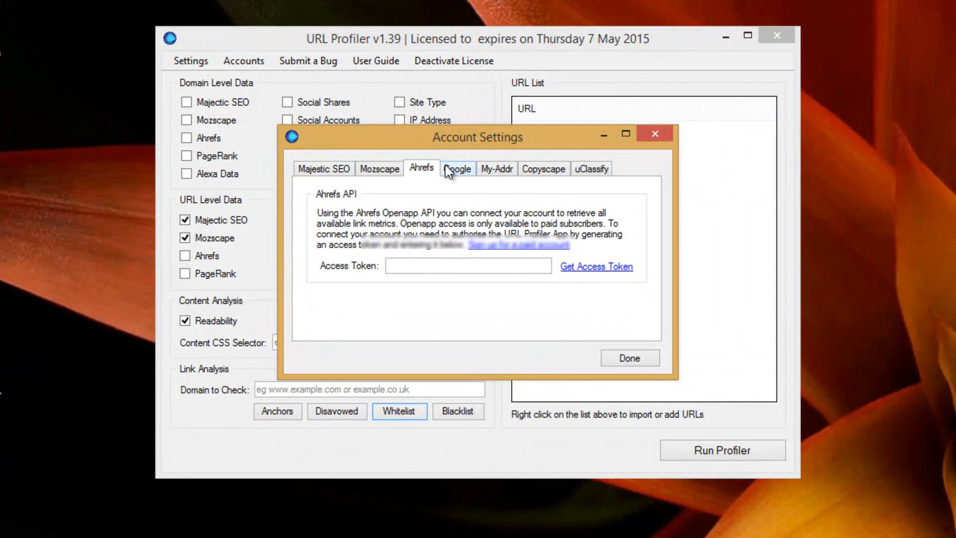
View the Google account settings and read the online guide to generating a PageSpeed API key
{"action": "left_click", "coordinate": [447, 167]}
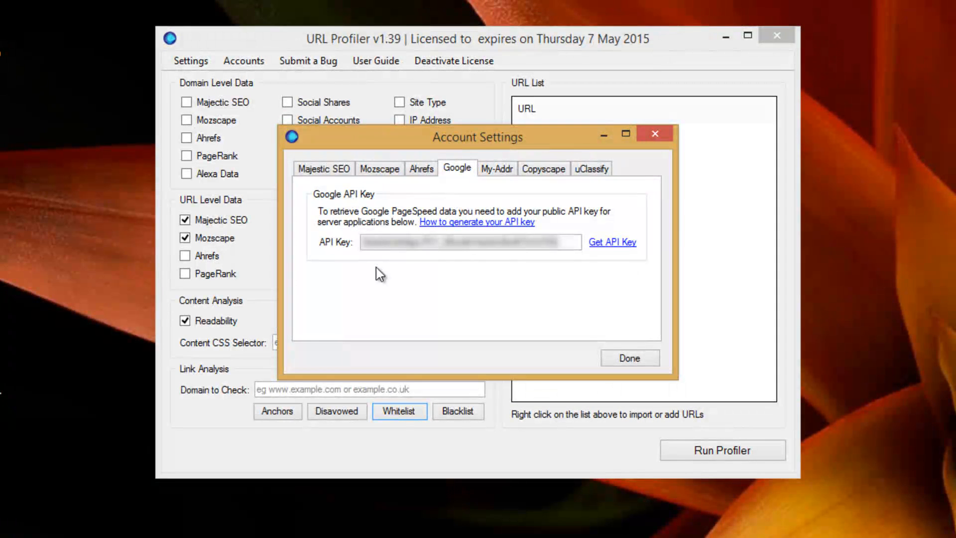
{"action": "left_click", "coordinate": [609, 239]}
{"action": "left_click", "coordinate": [527, 224]}
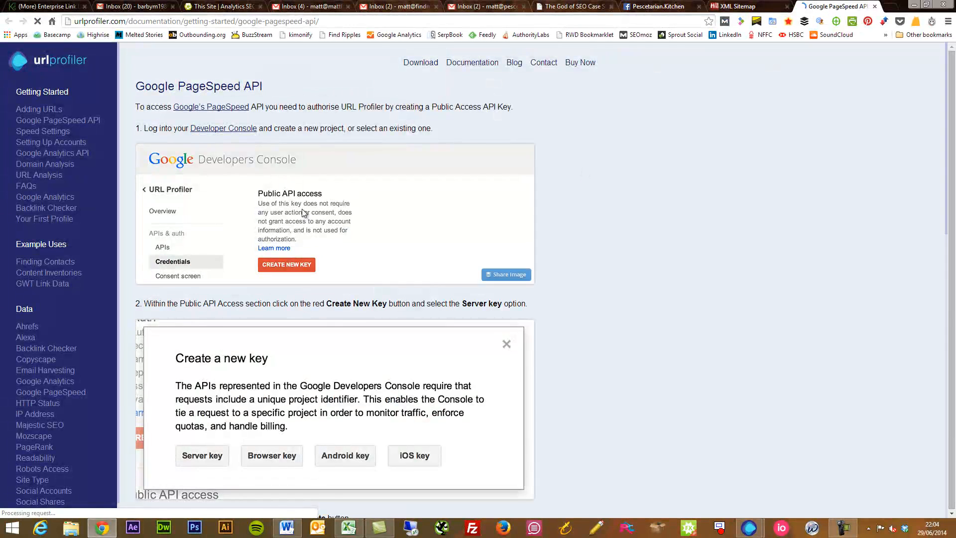
{"action": "scroll", "coordinate": [294, 312], "scroll_direction": "down", "scroll_amount": 5}
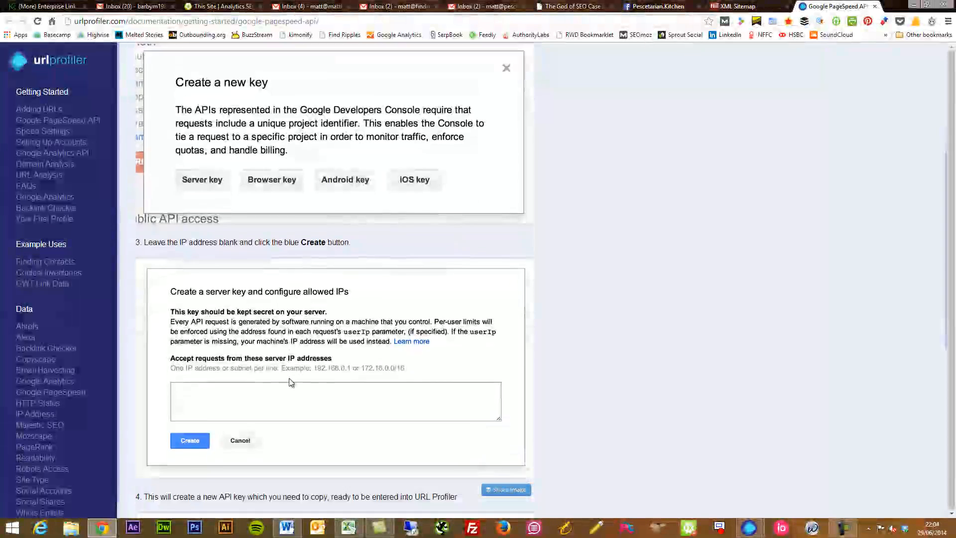
{"action": "scroll", "coordinate": [292, 382], "scroll_direction": "down", "scroll_amount": 8}
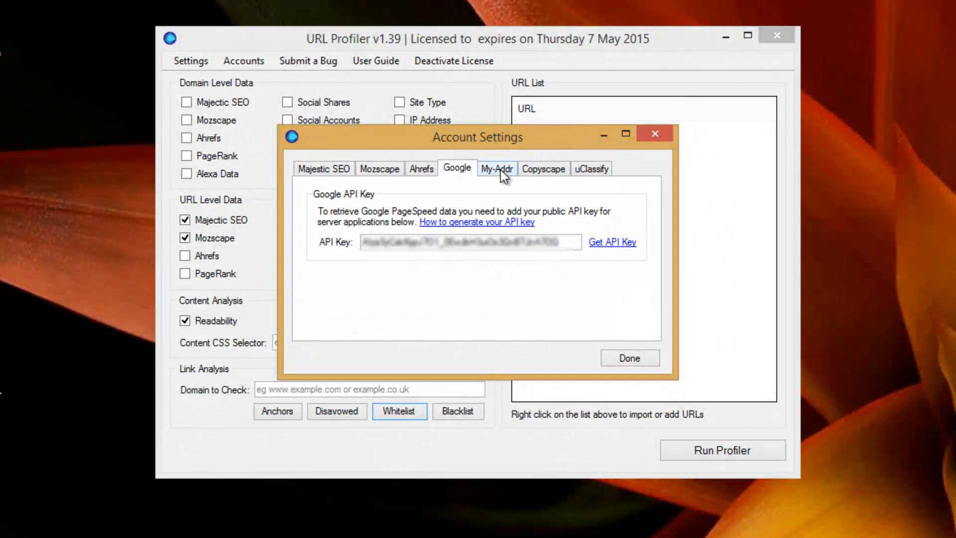
Review the My-Addr, Copyscape and uClassify account details, and close the account settings
{"action": "left_click", "coordinate": [500, 169]}
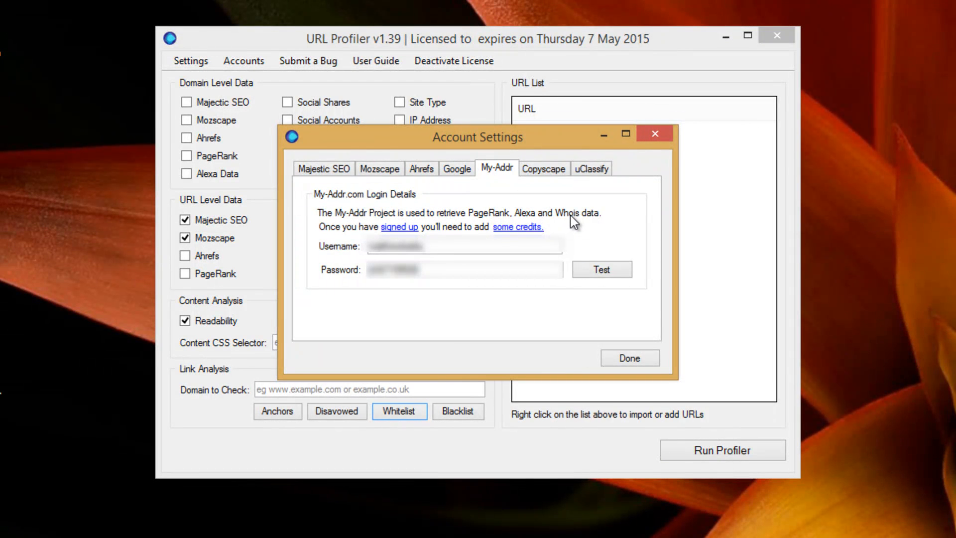
{"action": "left_click", "coordinate": [523, 228]}
{"action": "left_click", "coordinate": [553, 169]}
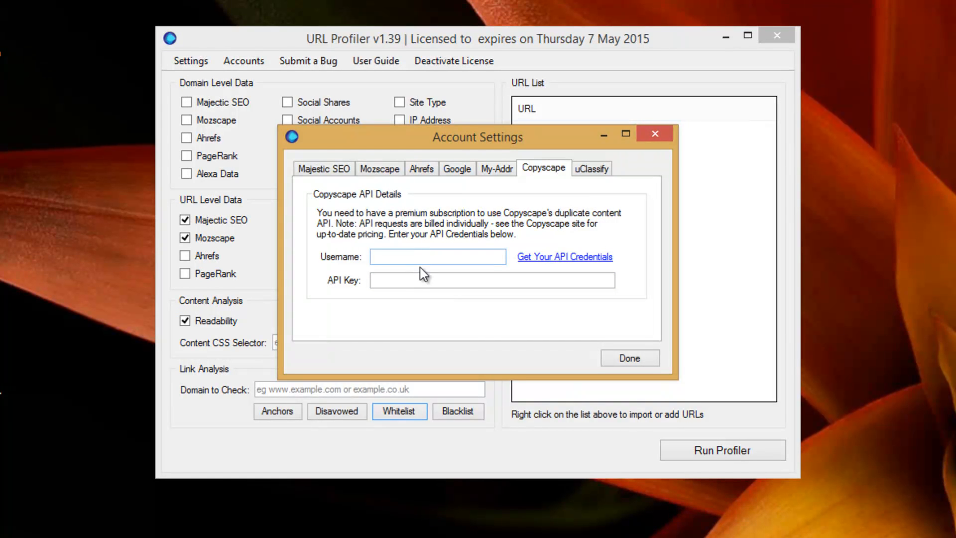
{"action": "left_click", "coordinate": [600, 172]}
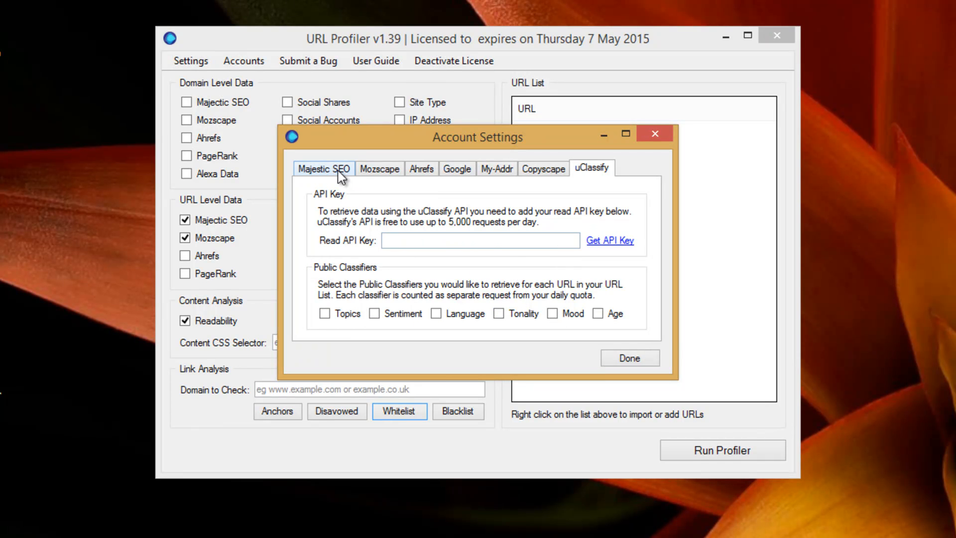
{"action": "left_click", "coordinate": [642, 353]}
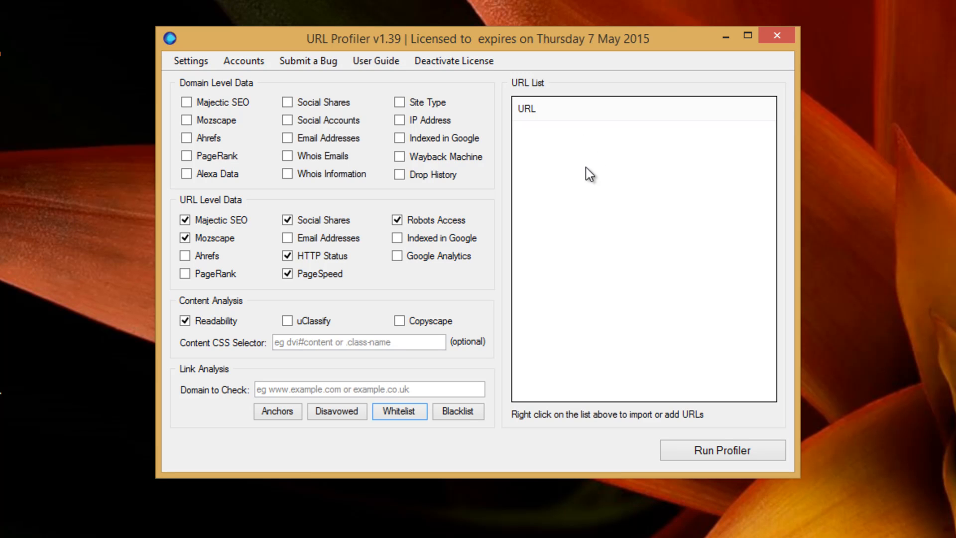
Copy the findmyblogway.com domain from the browser address and paste it from the clipboard into the URL list
{"action": "right_click", "coordinate": [632, 229]}
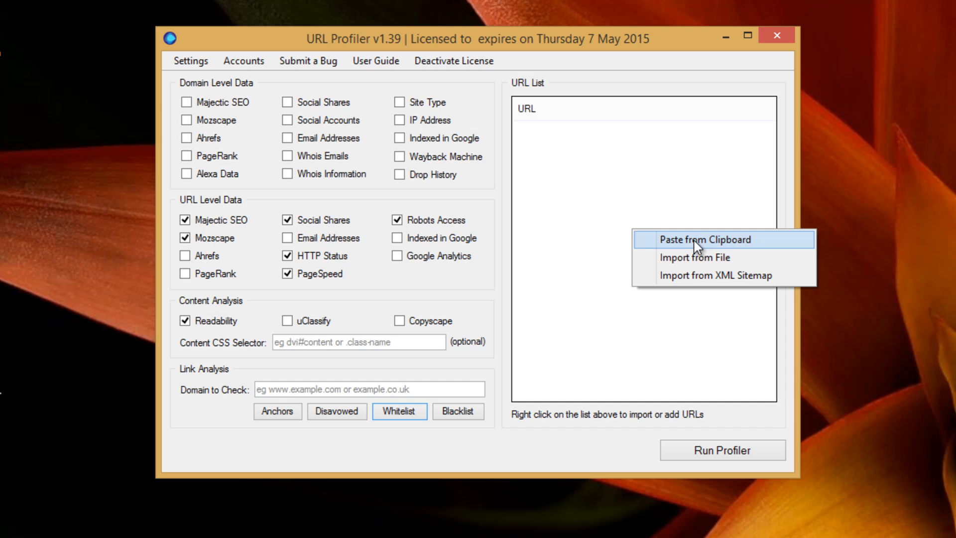
{"action": "left_click", "coordinate": [603, 163]}
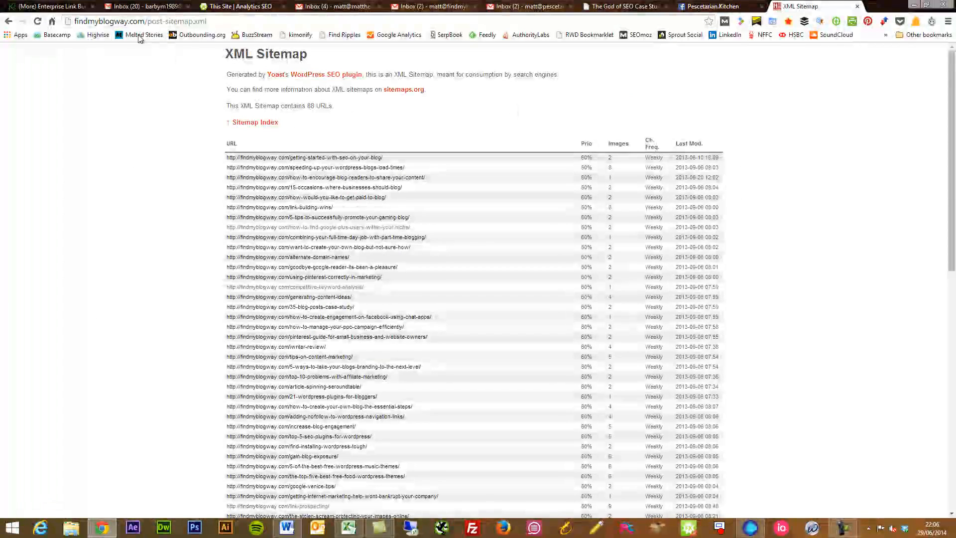
{"action": "left_click_drag", "start_coordinate": [145, 21], "coordinate": [74, 22]}
{"action": "key", "text": "ctrl+c"}
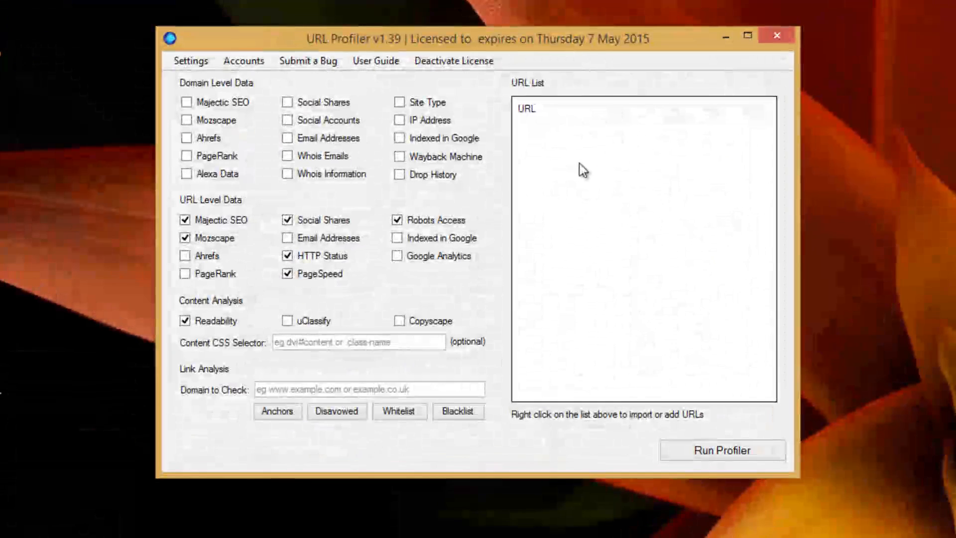
{"action": "right_click", "coordinate": [578, 164]}
{"action": "left_click", "coordinate": [596, 172]}
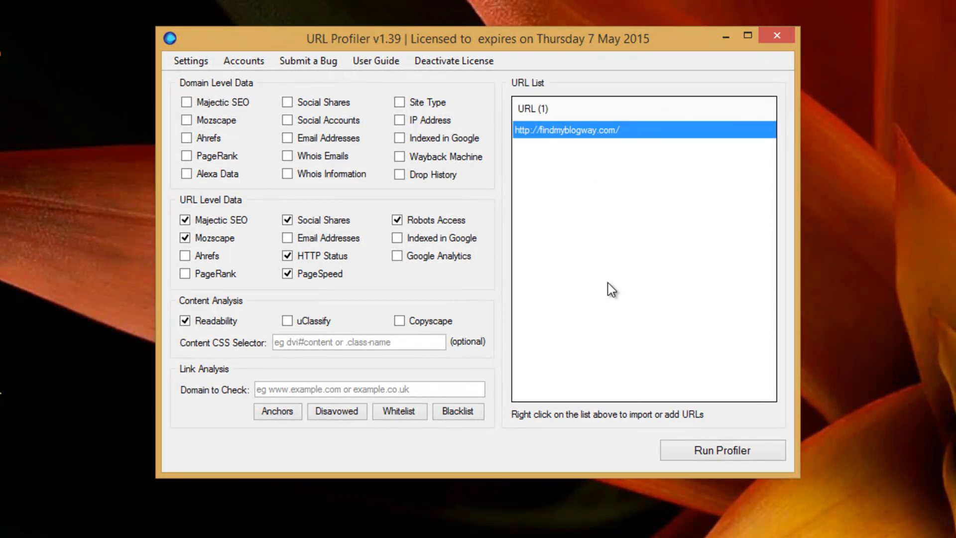
Delete all URLs from the URL list
{"action": "right_click", "coordinate": [608, 128]}
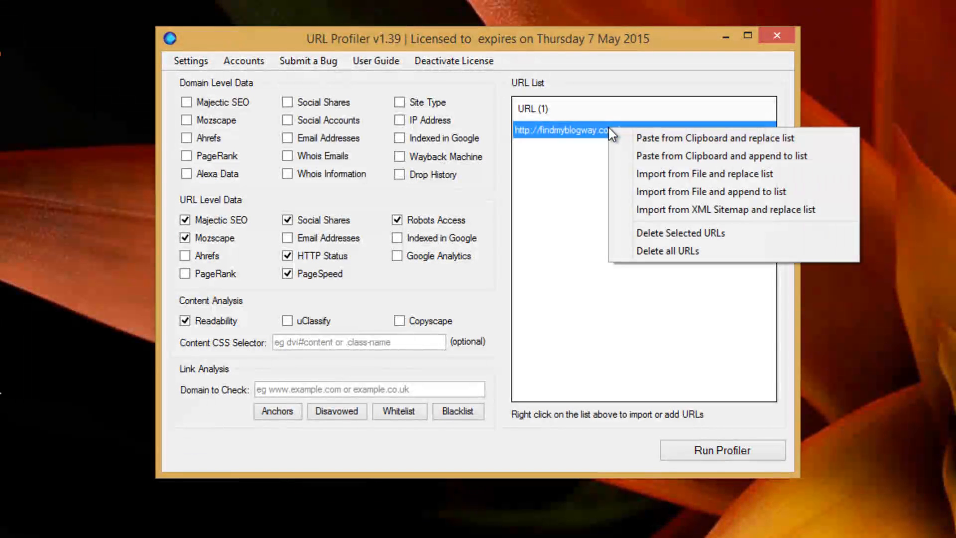
{"action": "left_click", "coordinate": [649, 249]}
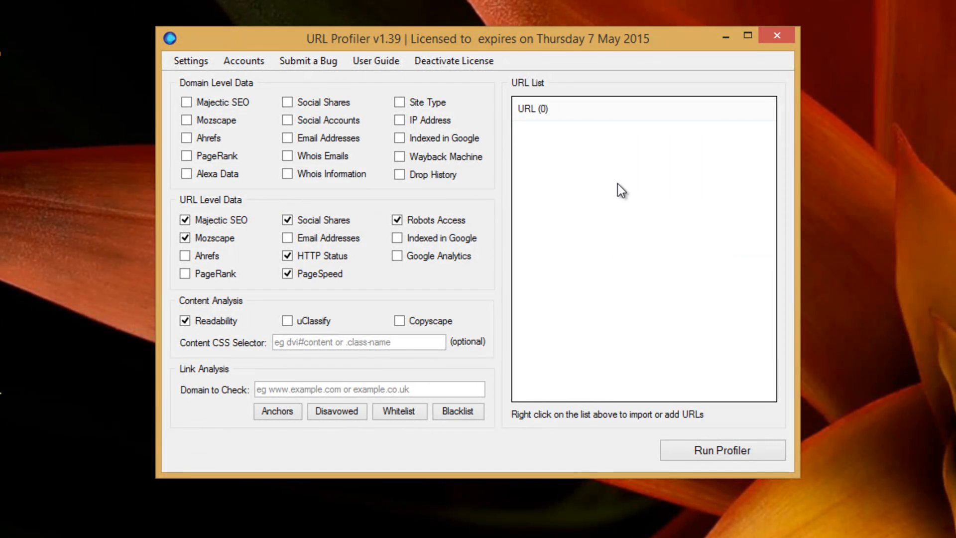
{"action": "right_click", "coordinate": [588, 143]}
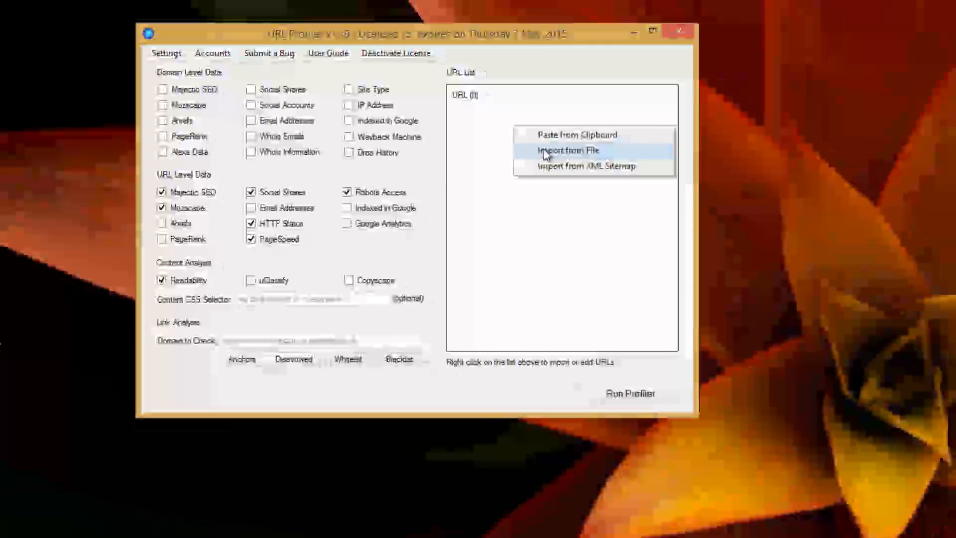
{"action": "left_click", "coordinate": [545, 151]}
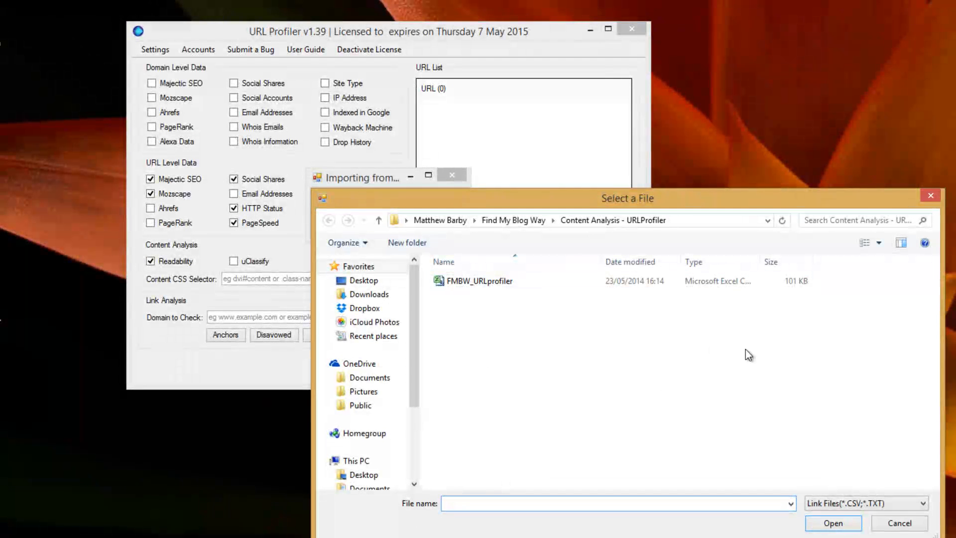
{"action": "left_click", "coordinate": [891, 523]}
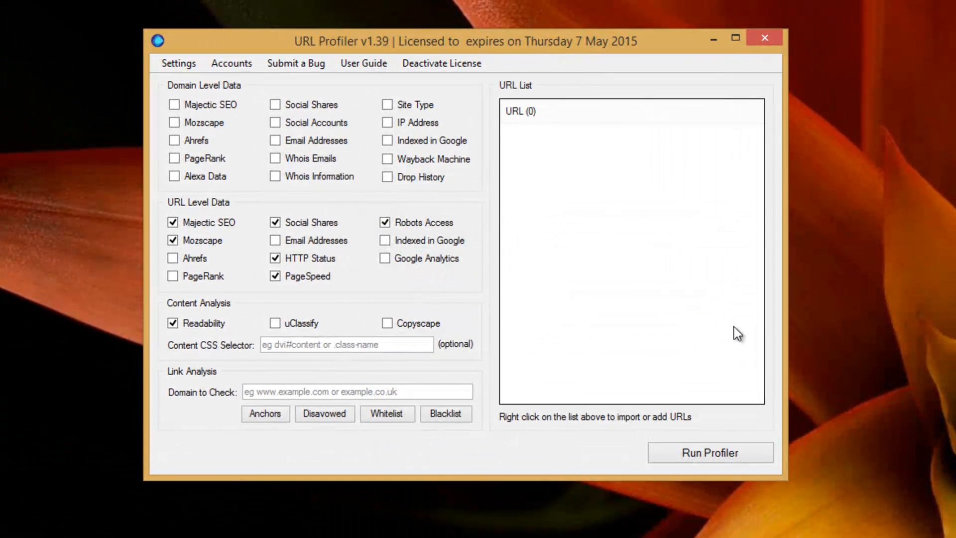
{"action": "right_click", "coordinate": [596, 144]}
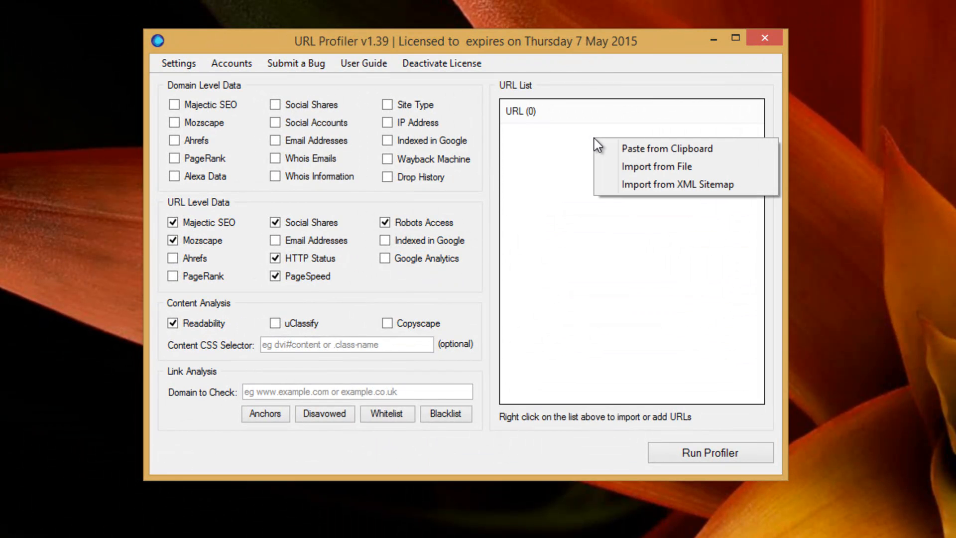
{"action": "left_click", "coordinate": [642, 187]}
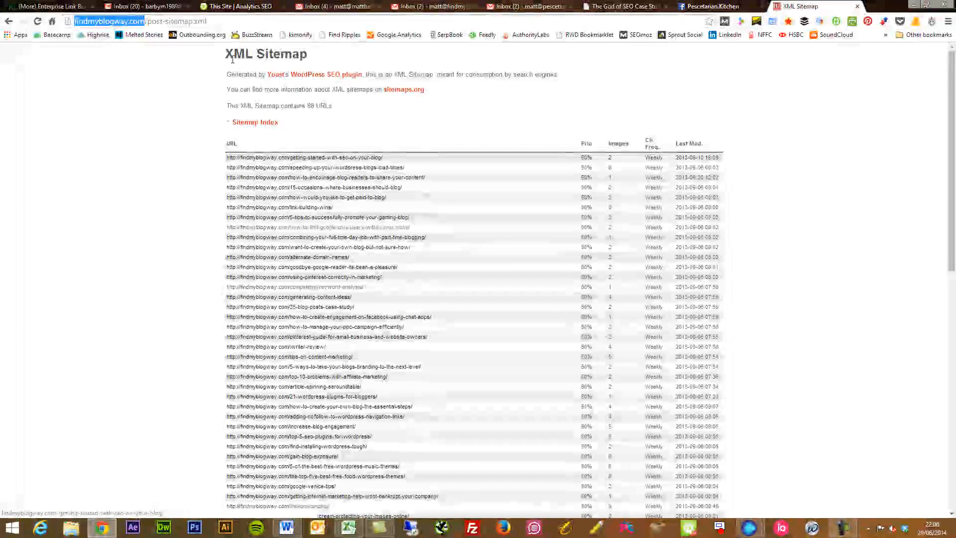
{"action": "triple_click", "coordinate": [244, 22]}
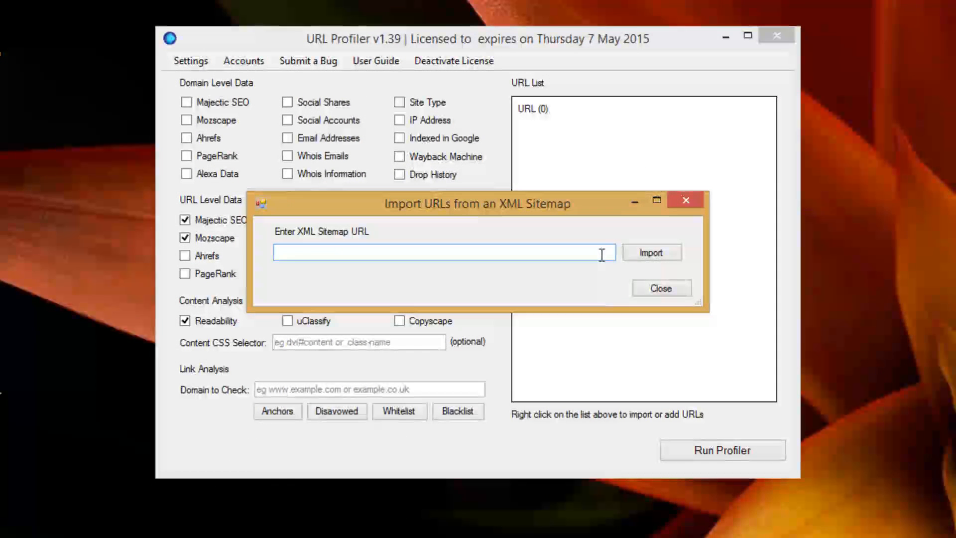
{"action": "type", "text": "http://findmyblogway.com/post-sitemap.xml"}
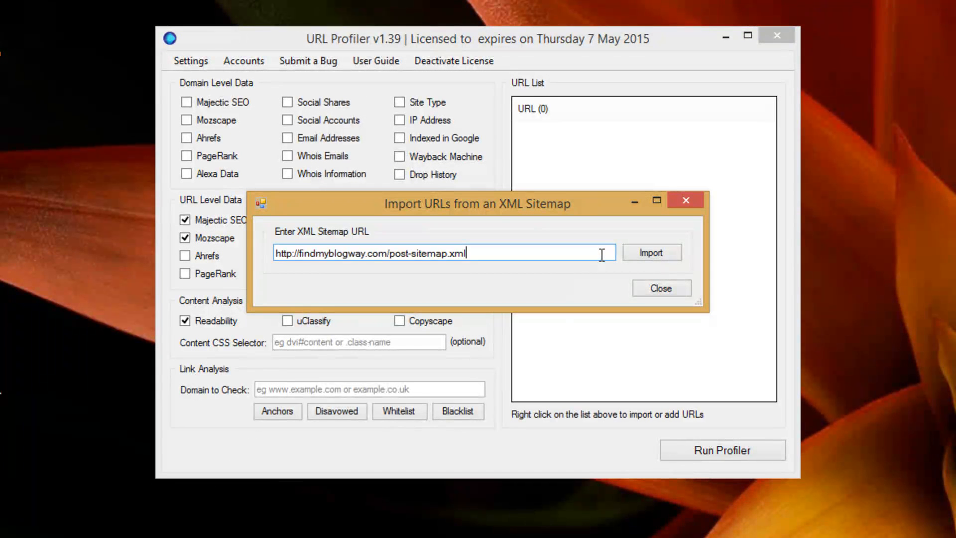
{"action": "left_click", "coordinate": [652, 254]}
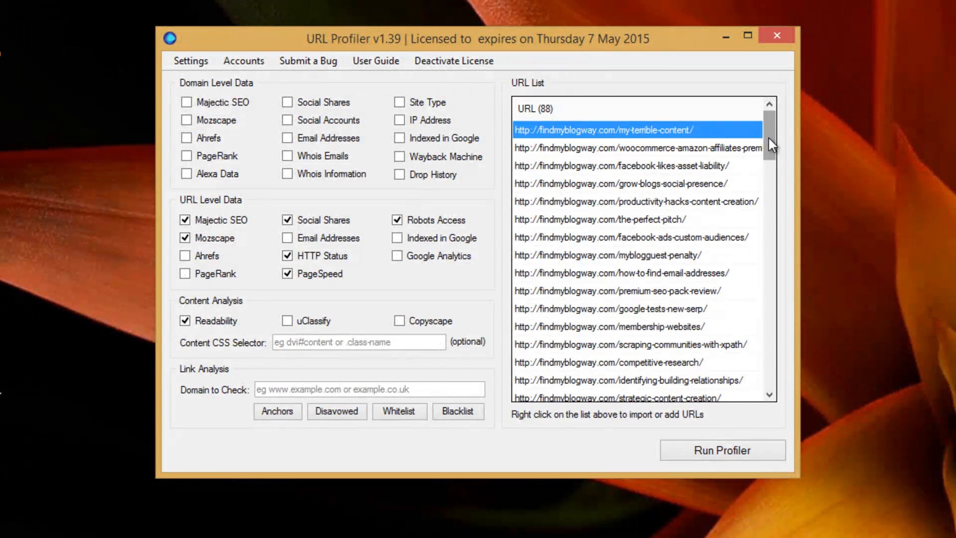
Look through the imported sitemap URLs from the start of the URL list to its end and back
{"action": "left_click_drag", "start_coordinate": [768, 138], "coordinate": [768, 151]}
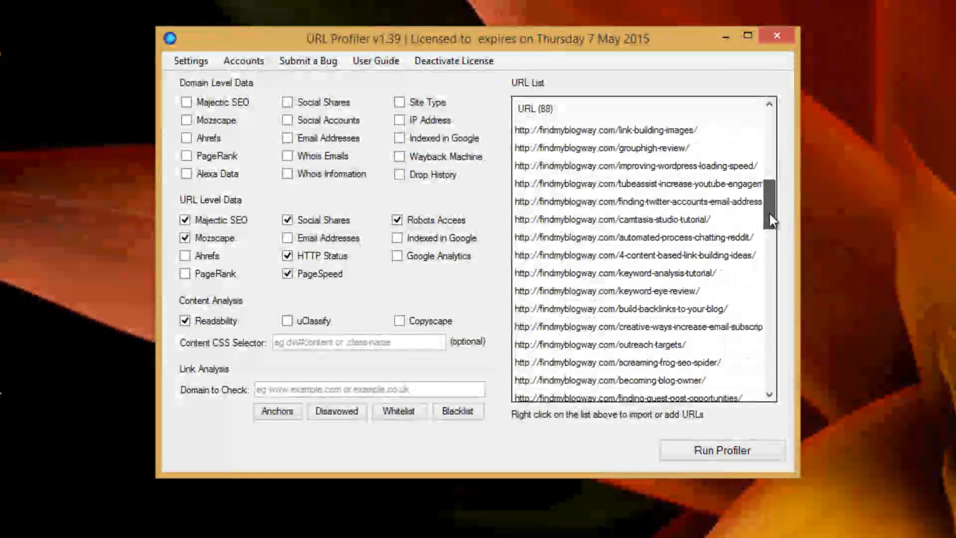
{"action": "left_click_drag", "start_coordinate": [769, 211], "coordinate": [770, 117]}
{"action": "left_click", "coordinate": [666, 129]}
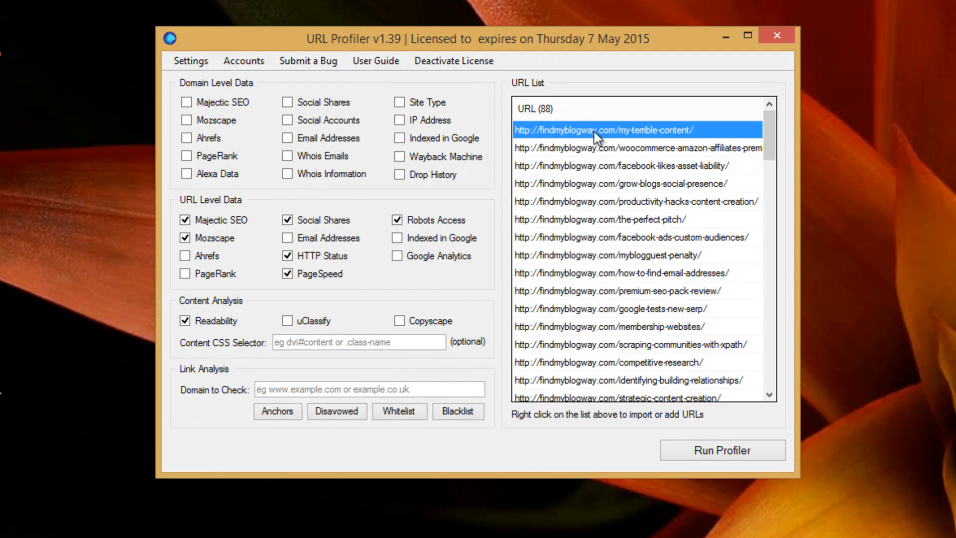
{"action": "left_click_drag", "start_coordinate": [768, 133], "coordinate": [747, 420]}
{"action": "left_click_drag", "start_coordinate": [775, 380], "coordinate": [775, 114]}
Review the account settings and the Majestic SEO data level options in the link metrics settings, leaving the Basic level selected
{"action": "left_click", "coordinate": [250, 64]}
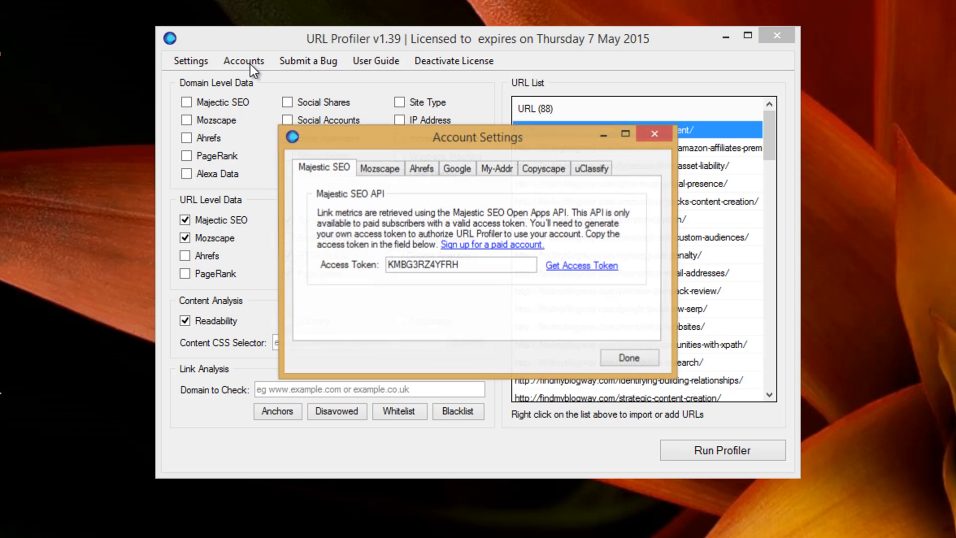
{"action": "left_click", "coordinate": [654, 134]}
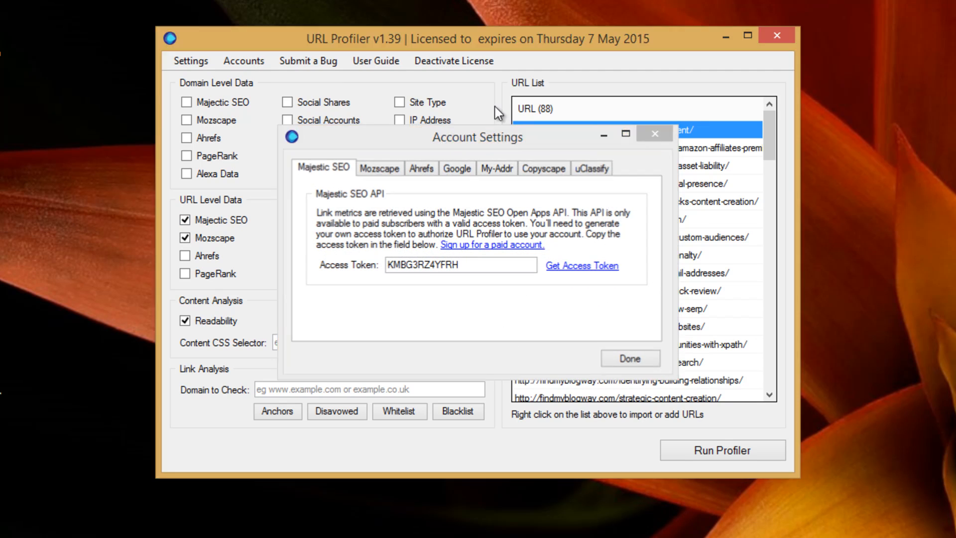
{"action": "left_click", "coordinate": [193, 62]}
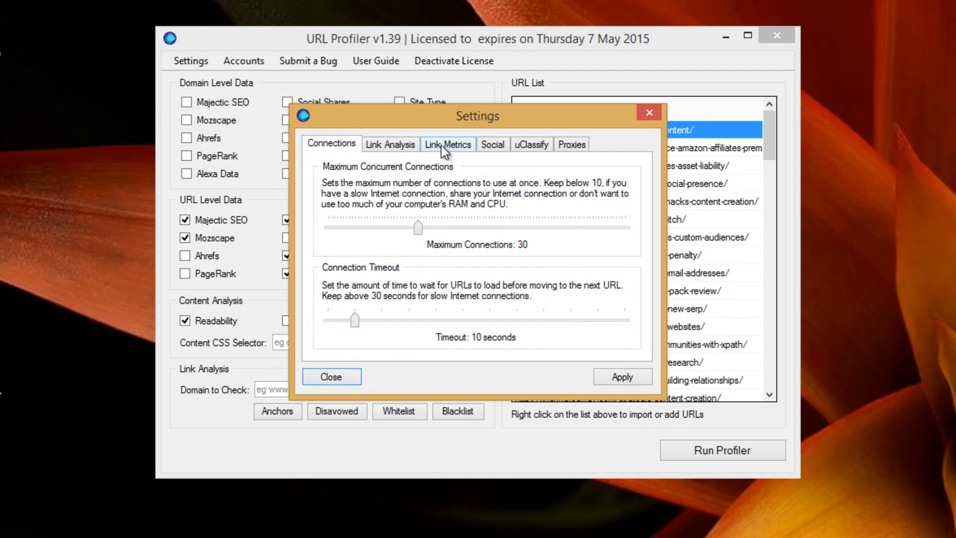
{"action": "left_click", "coordinate": [441, 144]}
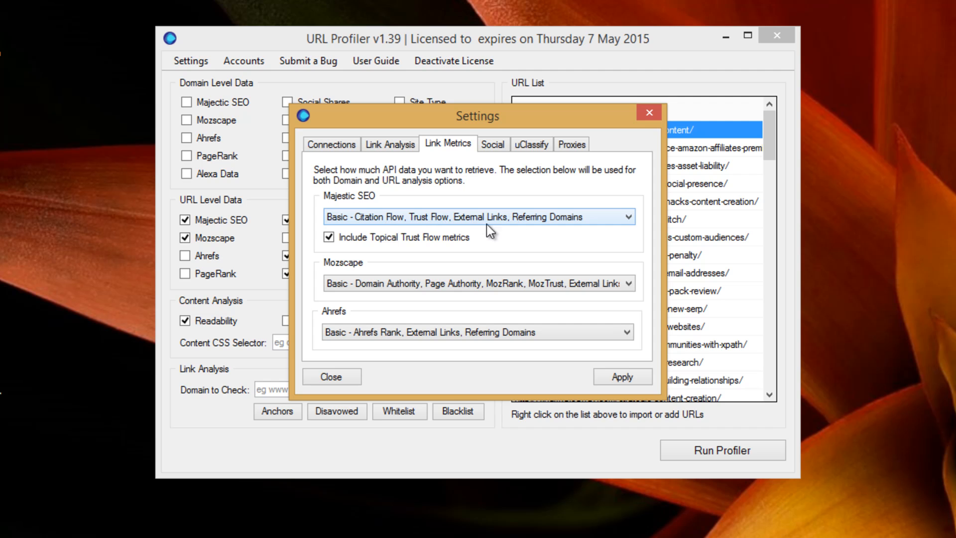
{"action": "left_click", "coordinate": [618, 216]}
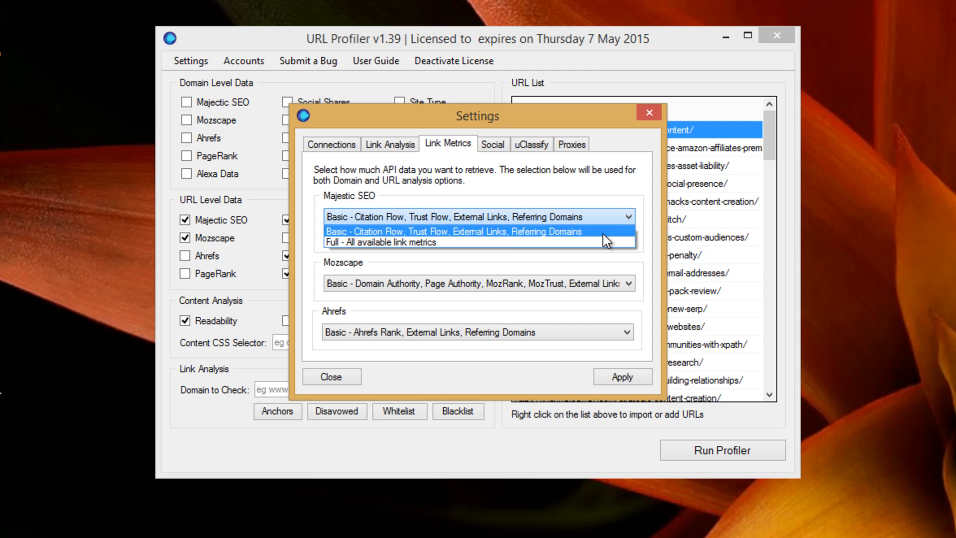
{"action": "left_click", "coordinate": [613, 228]}
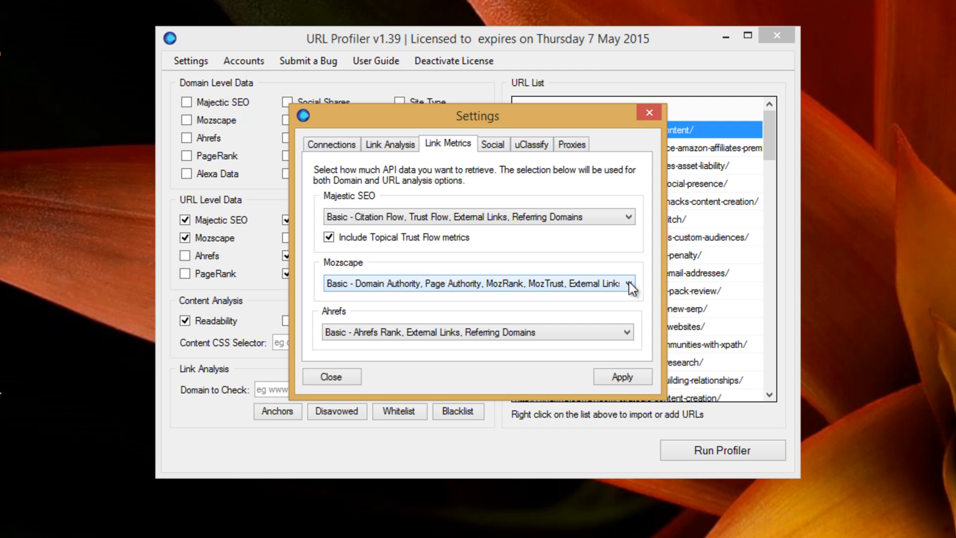
{"action": "left_click", "coordinate": [346, 380]}
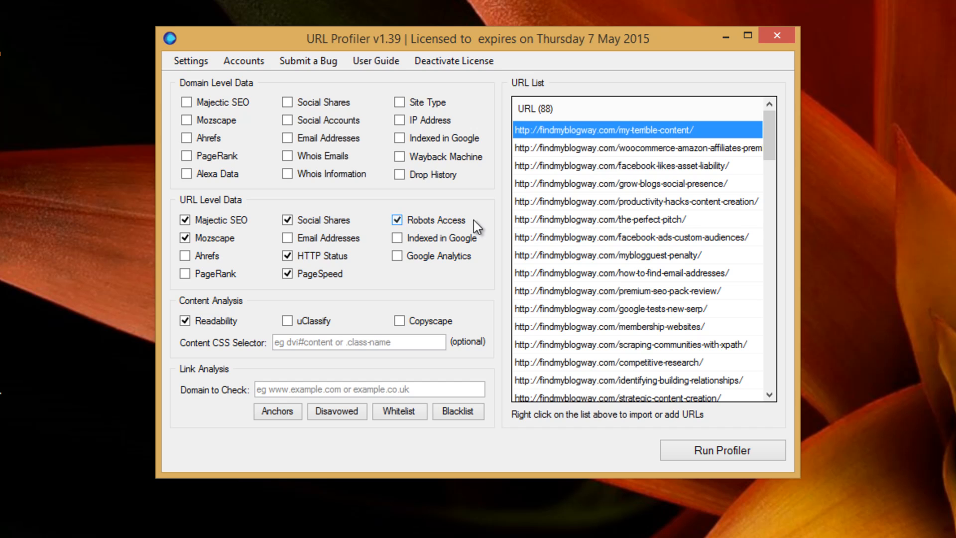
Try to enable the URL-level Indexed in Google check, declining to set up proxies
{"action": "left_click", "coordinate": [444, 237]}
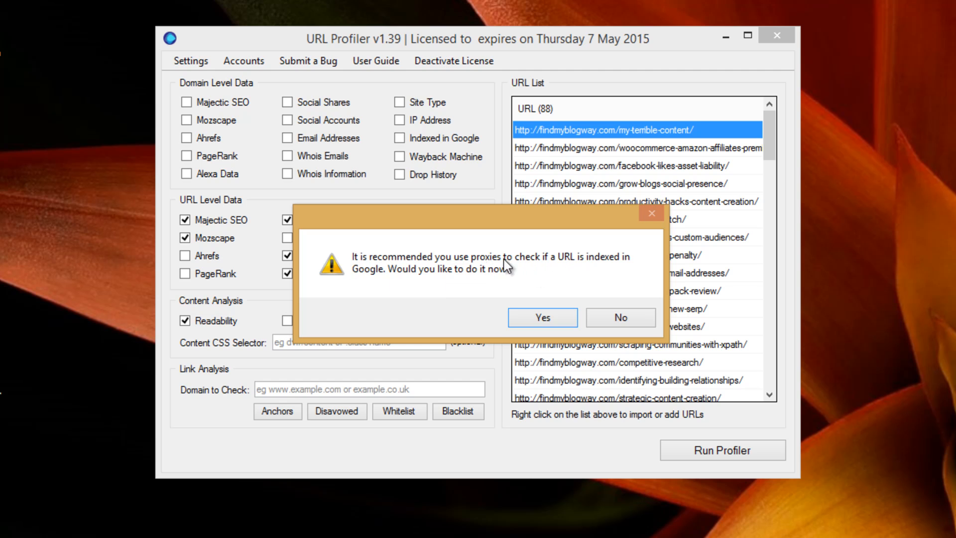
{"action": "left_click", "coordinate": [612, 318]}
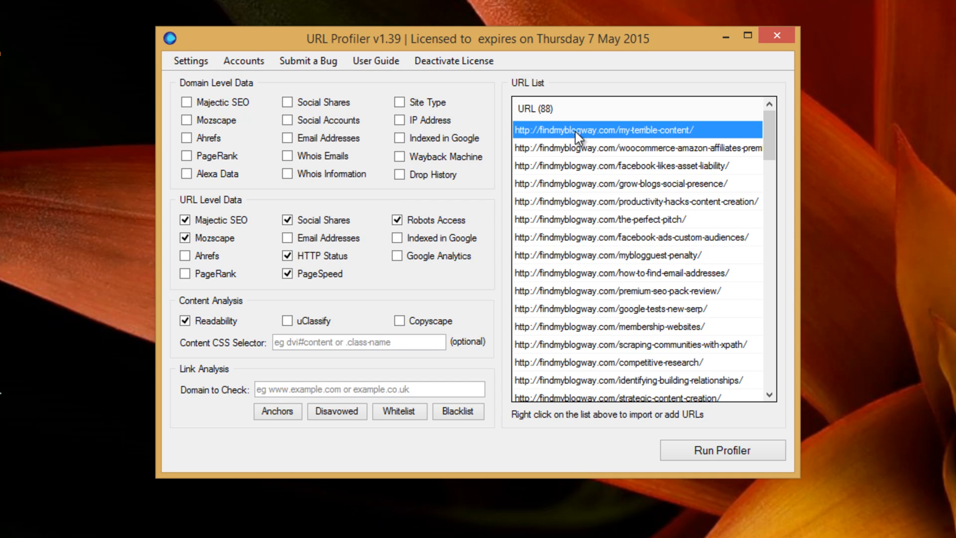
Connect URL-level Google Analytics and apply Find My Blog Way as both the analytics account and the account profile
{"action": "left_click", "coordinate": [396, 255]}
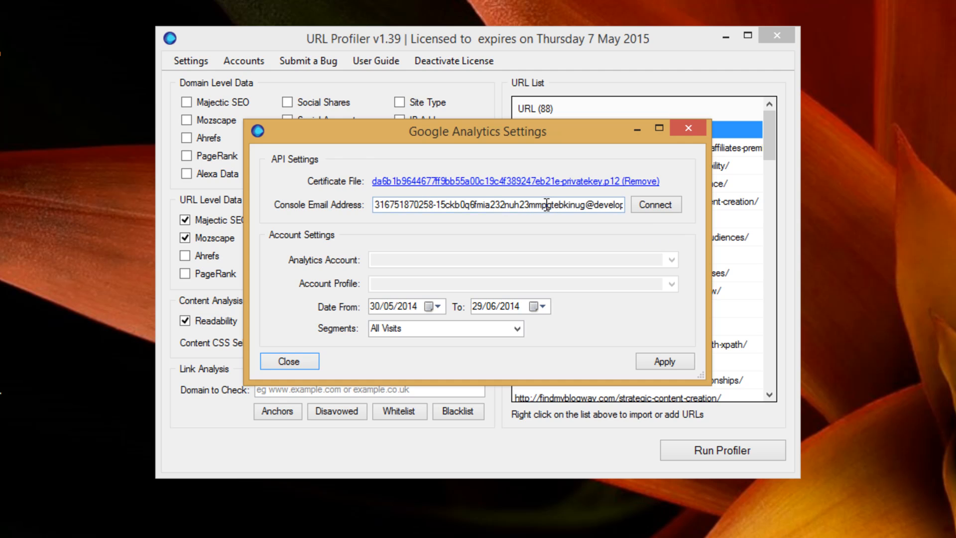
{"action": "left_click", "coordinate": [679, 203]}
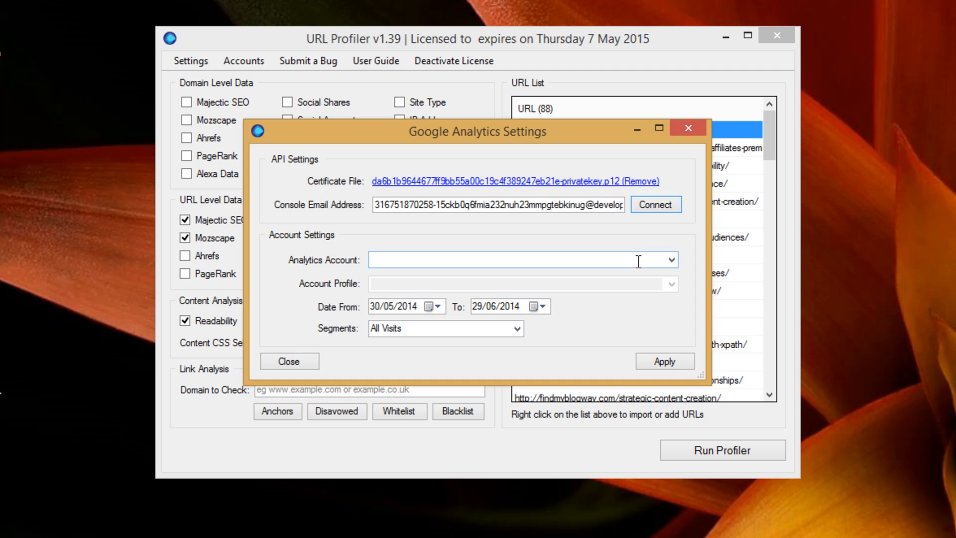
{"action": "left_click", "coordinate": [668, 260]}
{"action": "left_click", "coordinate": [618, 275]}
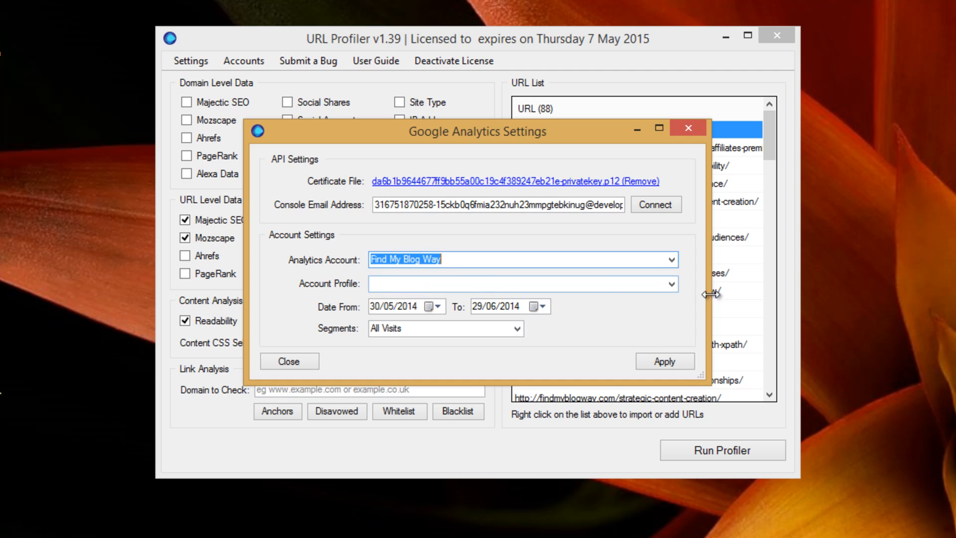
{"action": "left_click", "coordinate": [672, 283]}
{"action": "left_click", "coordinate": [641, 298]}
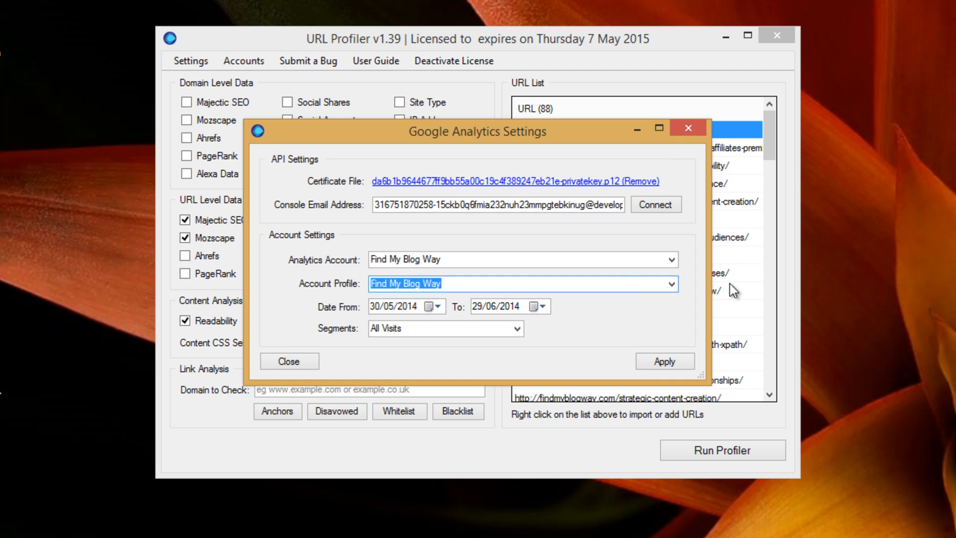
{"action": "left_click", "coordinate": [671, 361]}
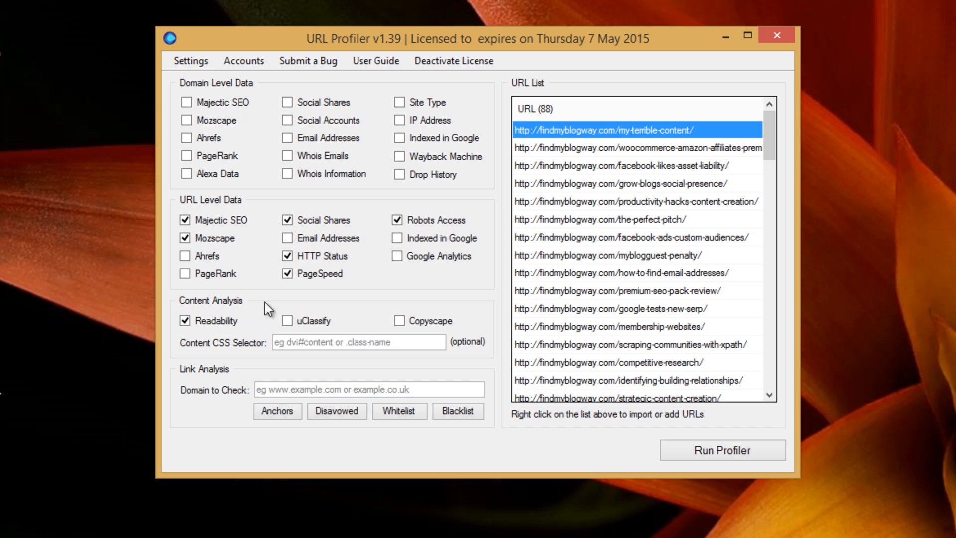
{"action": "left_click", "coordinate": [425, 342]}
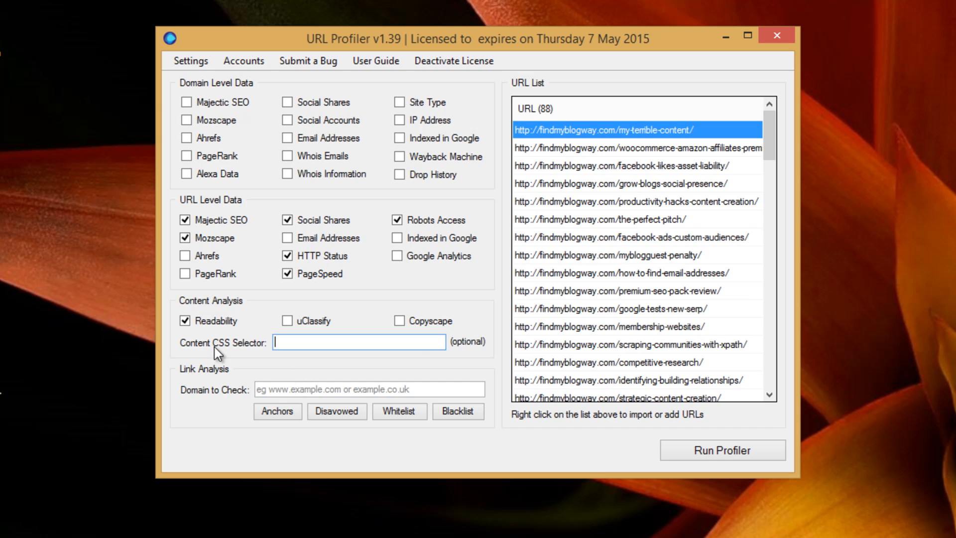
{"action": "left_click", "coordinate": [183, 320]}
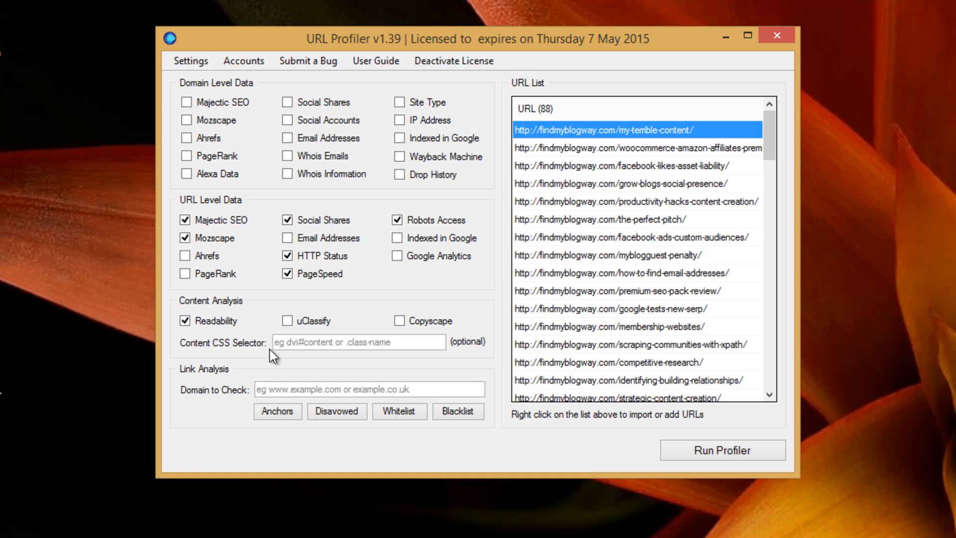
{"action": "left_click", "coordinate": [615, 166]}
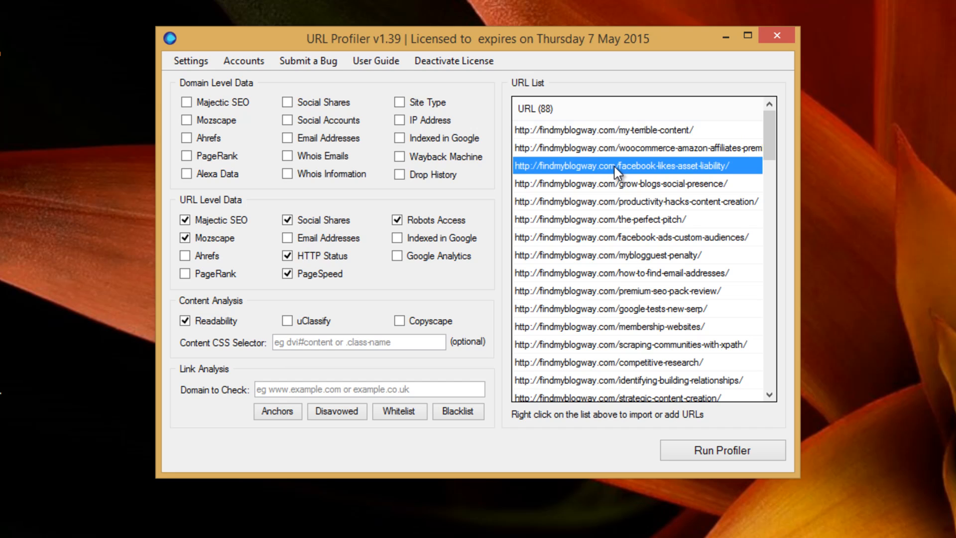
{"action": "left_click", "coordinate": [657, 133]}
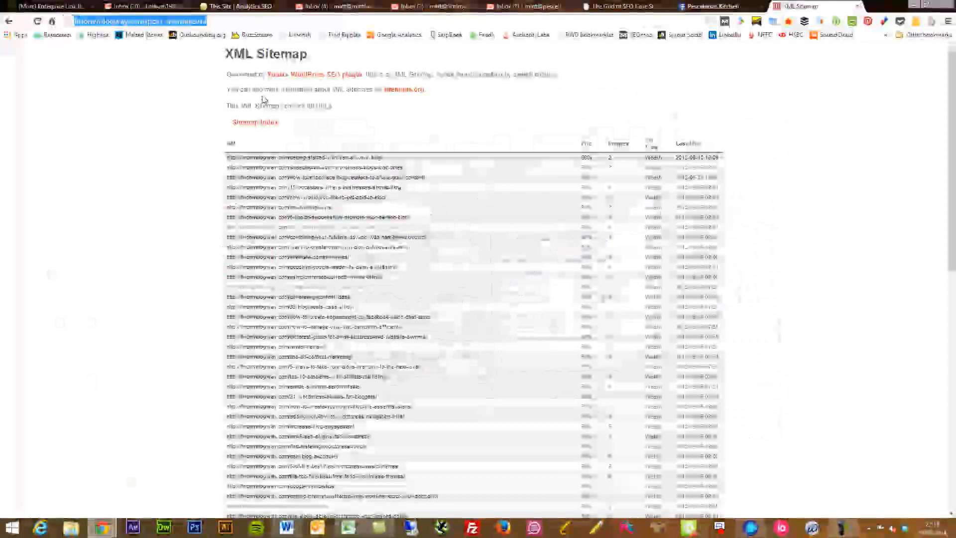
{"action": "type", "text": "http://findmyblogway.com/my-terrible-content/"}
{"action": "key", "text": "Return"}
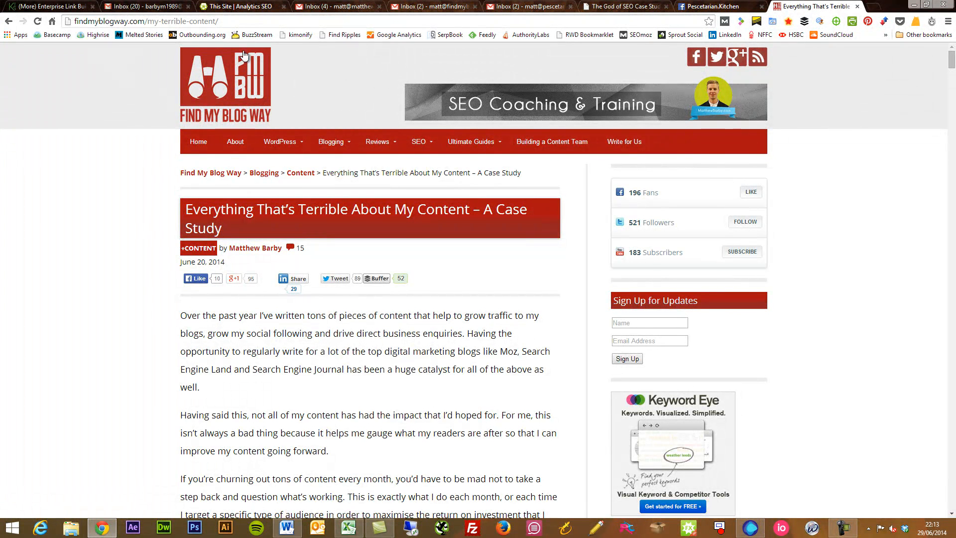
Look through the my-terrible-content article and inspect its opening paragraph in the browser's developer tools
{"action": "scroll", "coordinate": [773, 262], "scroll_direction": "down", "scroll_amount": 20}
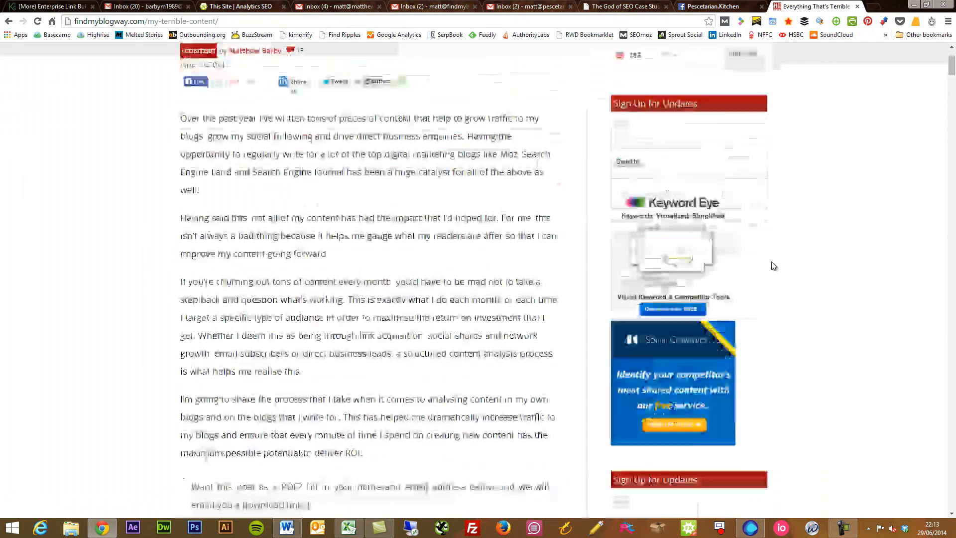
{"action": "scroll", "coordinate": [773, 265], "scroll_direction": "down", "scroll_amount": 20}
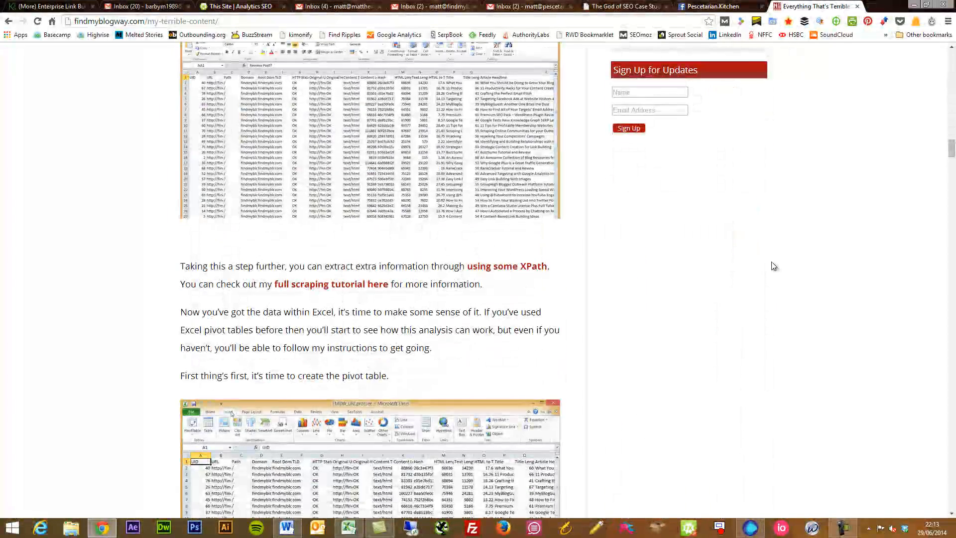
{"action": "scroll", "coordinate": [772, 265], "scroll_direction": "up", "scroll_amount": 15}
{"action": "scroll", "coordinate": [774, 266], "scroll_direction": "up", "scroll_amount": 7}
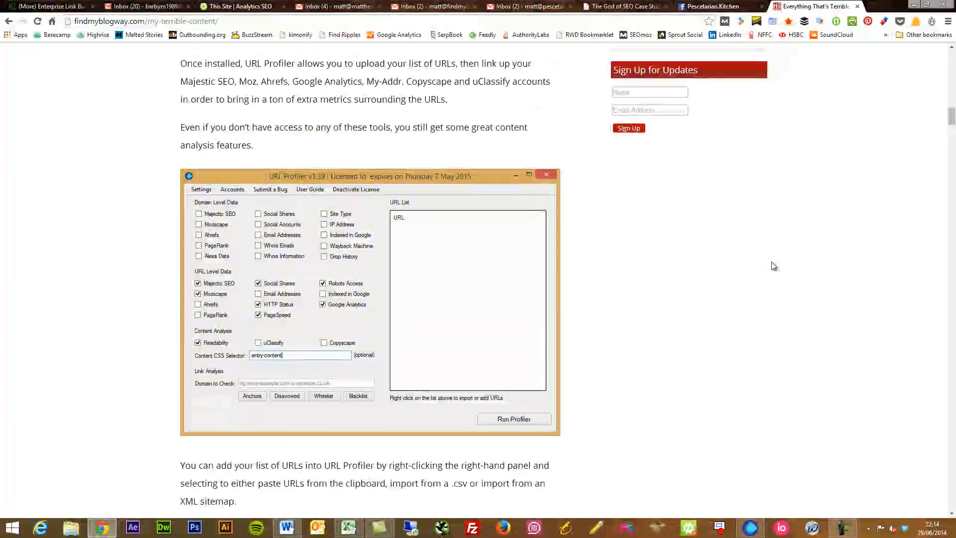
{"action": "scroll", "coordinate": [773, 266], "scroll_direction": "up", "scroll_amount": 15}
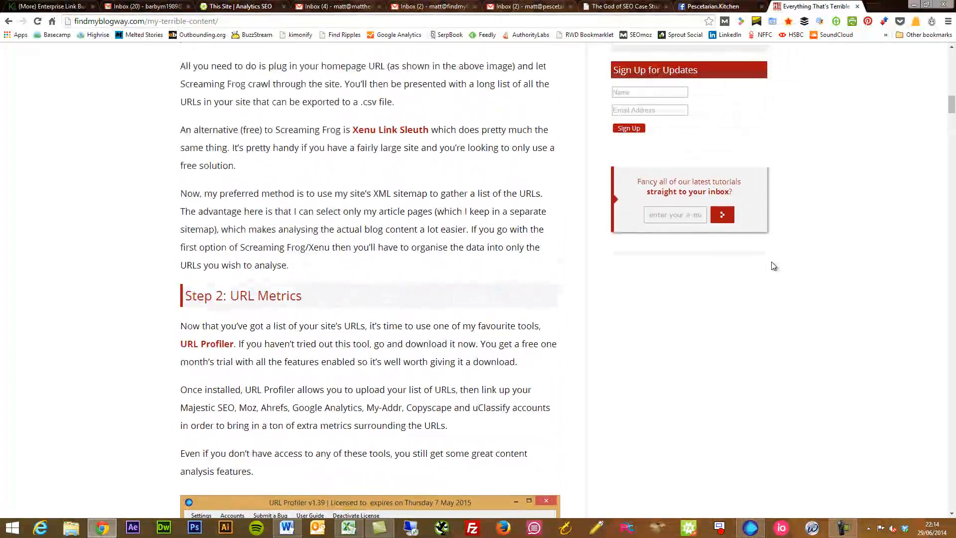
{"action": "scroll", "coordinate": [773, 267], "scroll_direction": "up", "scroll_amount": 1}
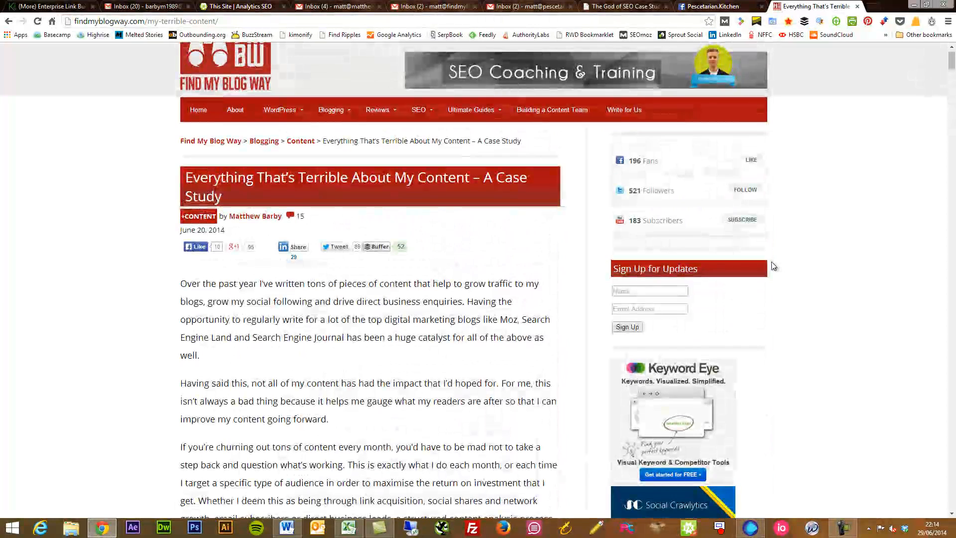
{"action": "right_click", "coordinate": [191, 287]}
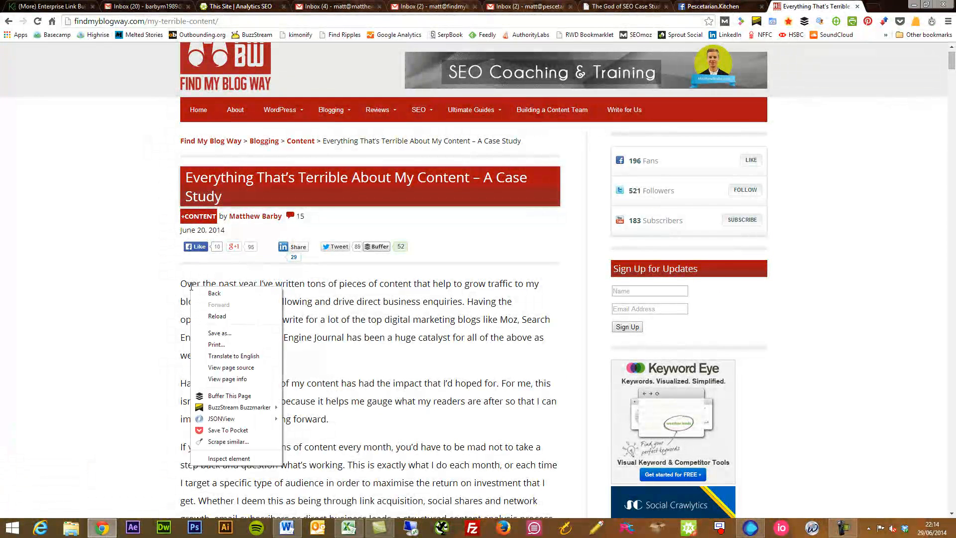
{"action": "left_click", "coordinate": [212, 459]}
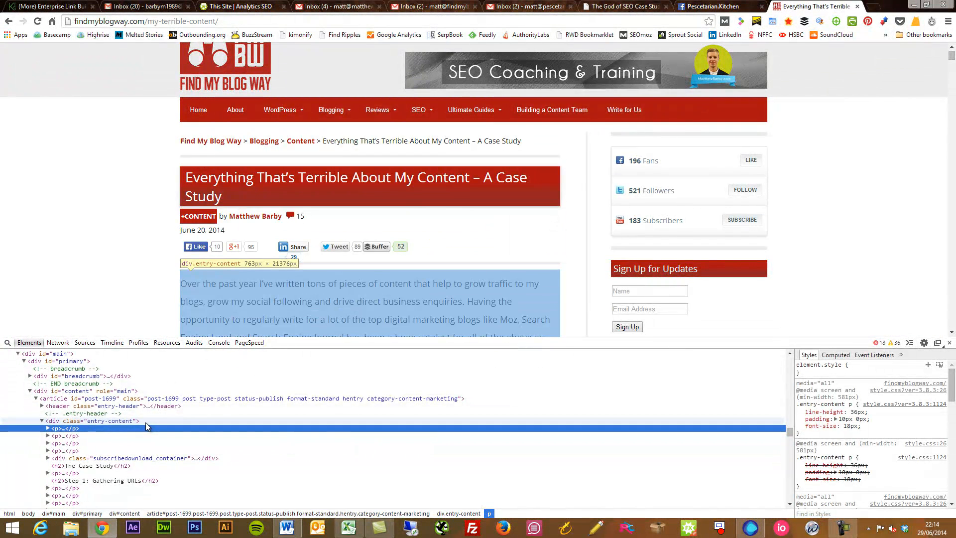
Select the entry-content div wrapping the article text, check which page content it covers, and highlight its class name
{"action": "left_click", "coordinate": [145, 422]}
{"action": "scroll", "coordinate": [139, 281], "scroll_direction": "down", "scroll_amount": 1}
{"action": "scroll", "coordinate": [139, 281], "scroll_direction": "down", "scroll_amount": 6}
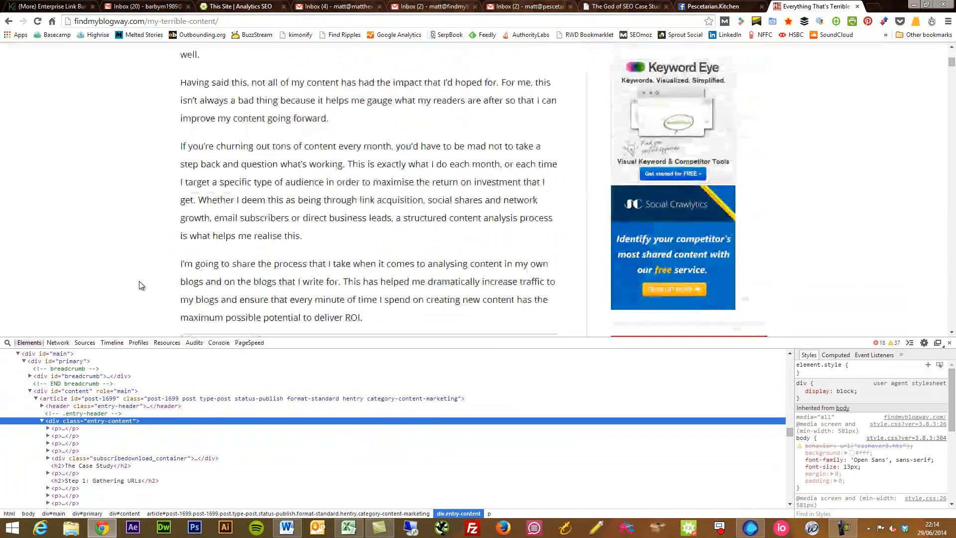
{"action": "scroll", "coordinate": [139, 284], "scroll_direction": "up", "scroll_amount": 4}
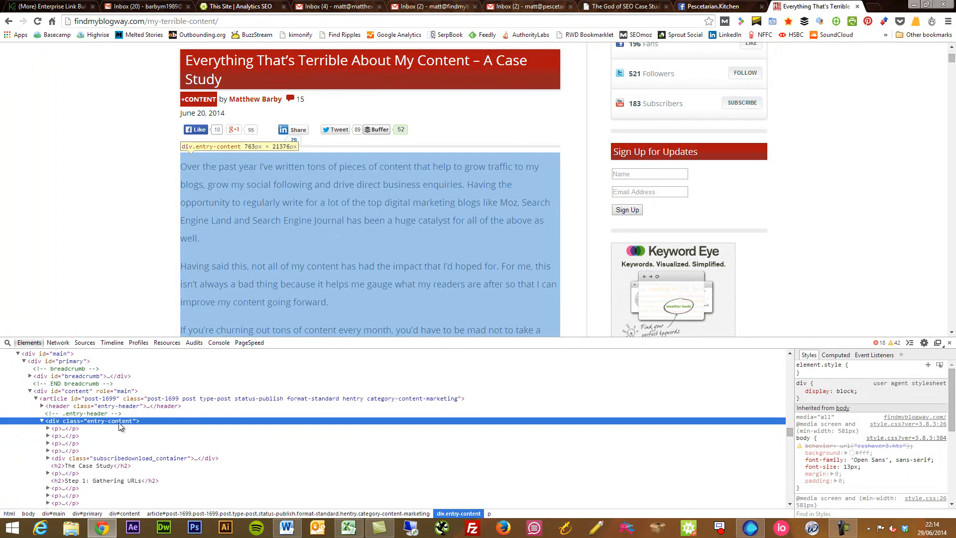
{"action": "double_click", "coordinate": [121, 421]}
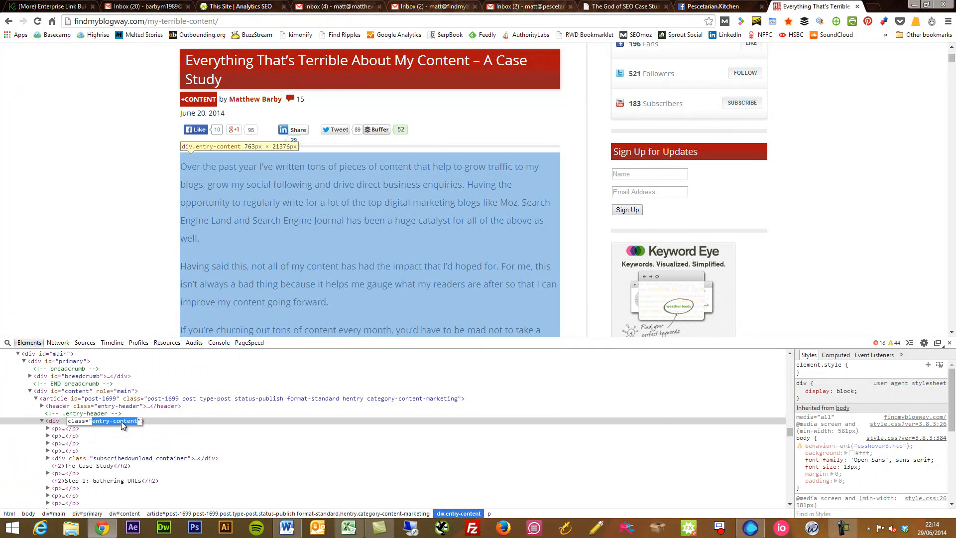
{"action": "key", "text": "Return"}
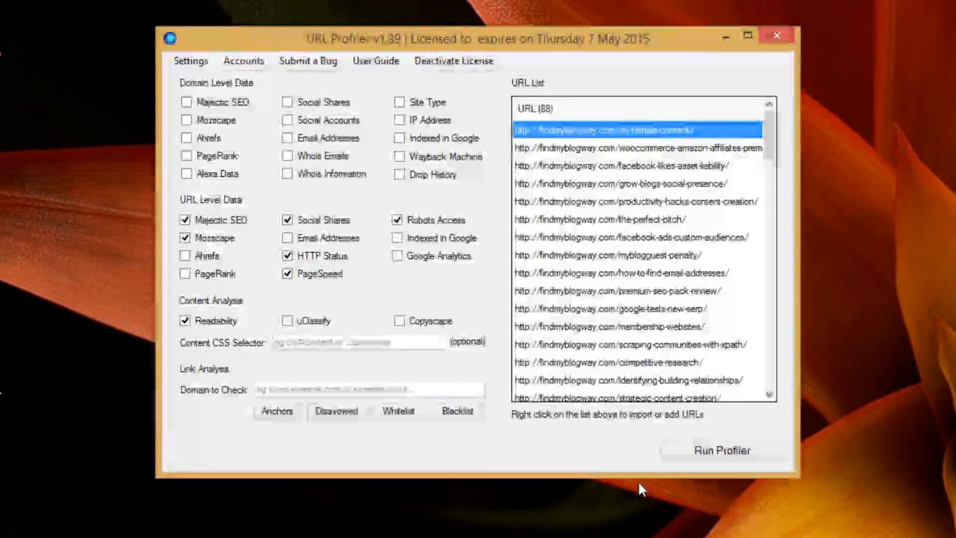
Switch to URL Profiler and set the content CSS selector to .entry-content and the link analysis domain to findmyblogway.com
{"action": "left_click", "coordinate": [347, 343]}
{"action": "type", "text": "."}
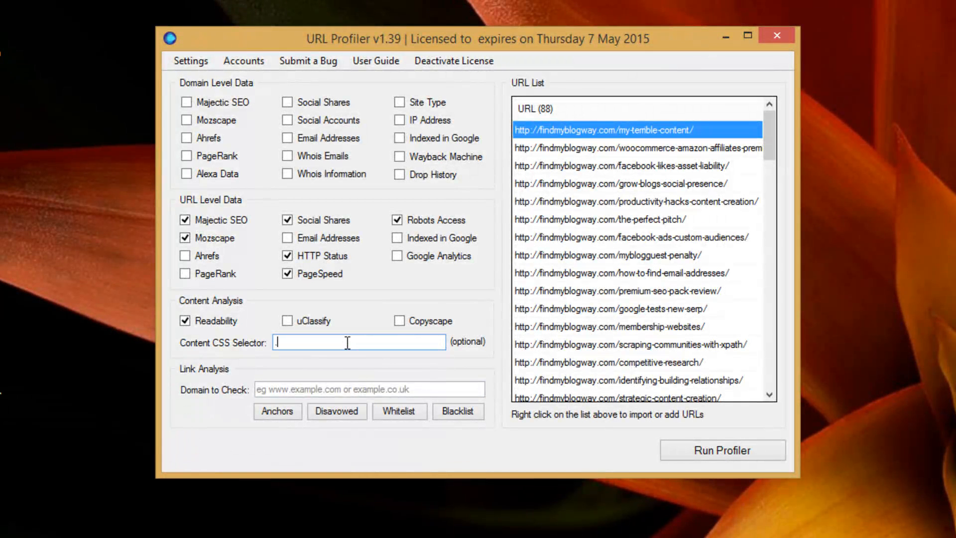
{"action": "type", "text": "entry-content"}
{"action": "left_click", "coordinate": [273, 384]}
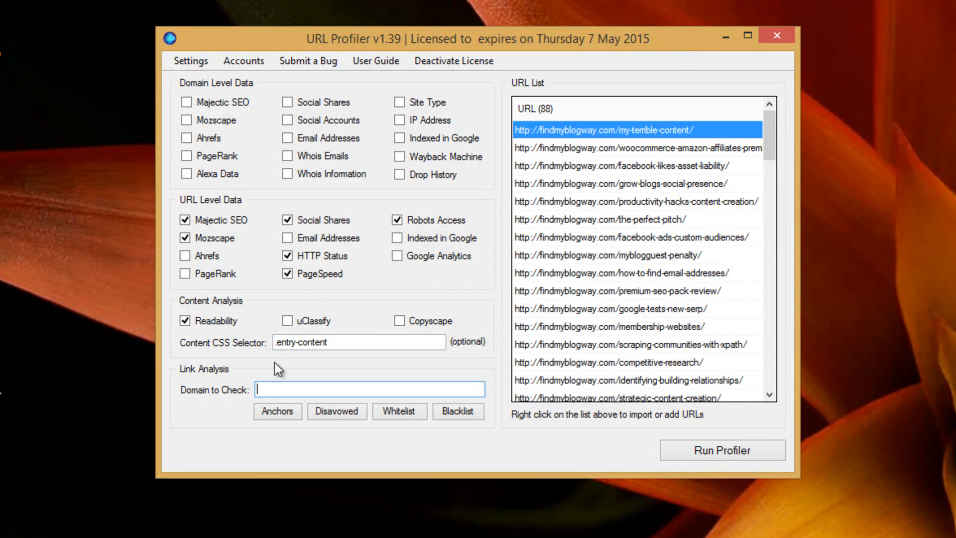
{"action": "type", "text": "findmyblogway.com"}
Enter Find My Blog Way, the blog author's full name and FindMyBlogWay as branded anchor text variations, with single spacing in the author's name
{"action": "left_click", "coordinate": [282, 412]}
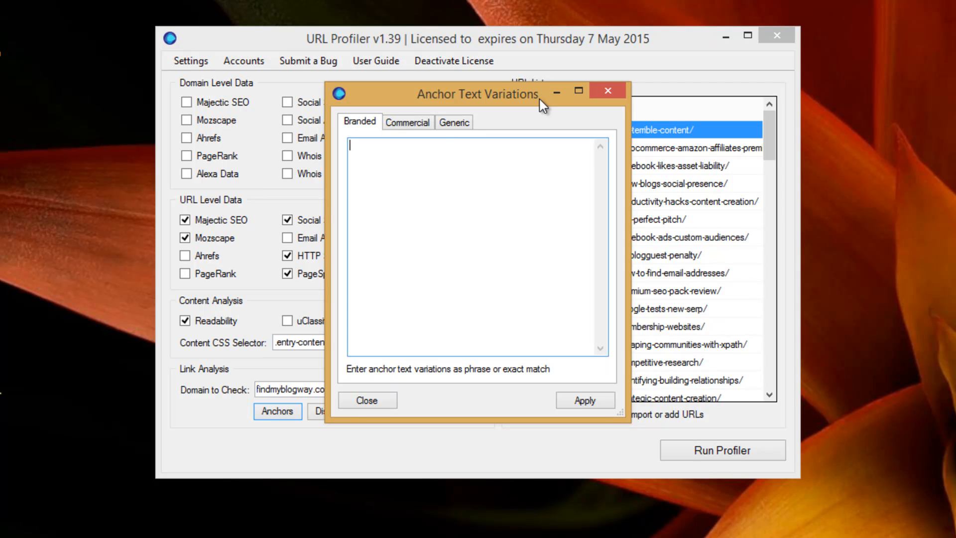
{"action": "type", "text": "Find My Blog Way"}
{"action": "key", "text": "Return"}
{"action": "type", "text": "Matthew  Barby"}
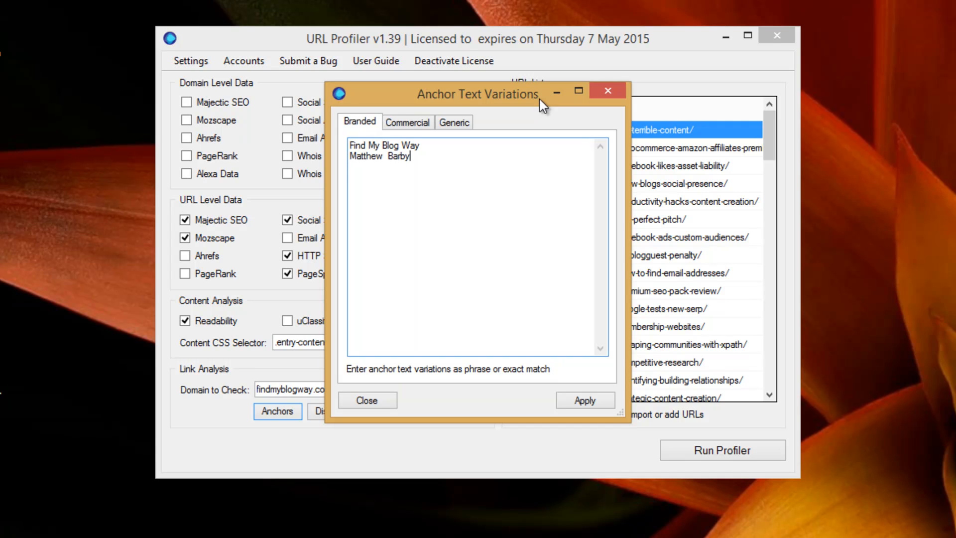
{"action": "key", "text": "Return"}
{"action": "type", "text": "FindMyBlogWay"}
{"action": "left_click", "coordinate": [388, 155]}
{"action": "key", "text": "BackSpace"}
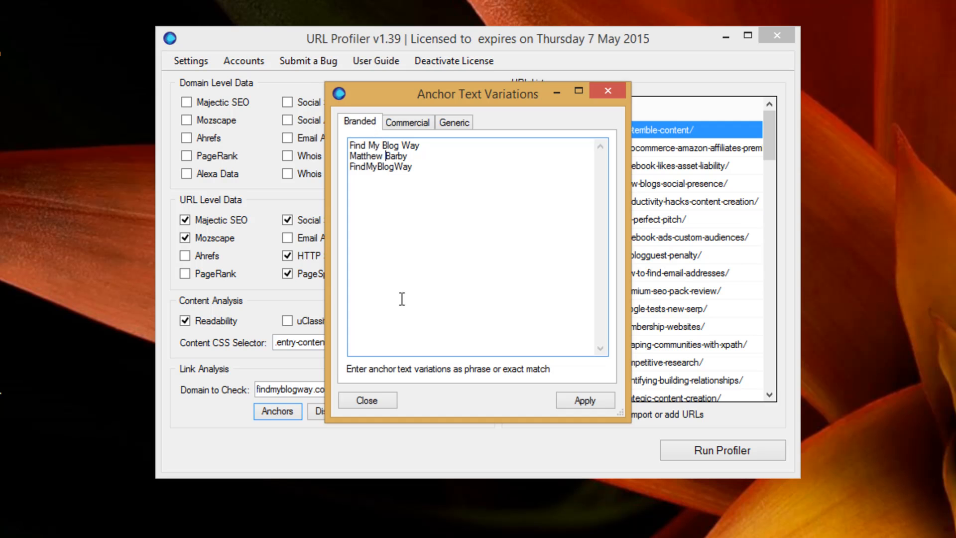
Enter digital marketing blog and blogging tips as commercial anchor variations, view the generic ones, and close the anchor settings without applying
{"action": "left_click", "coordinate": [422, 123]}
{"action": "left_click", "coordinate": [422, 154]}
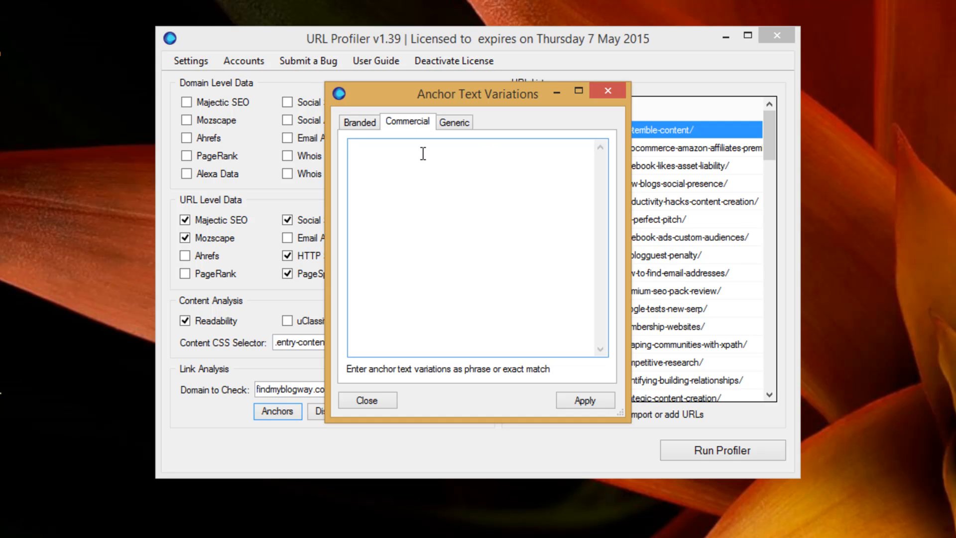
{"action": "type", "text": "digital marketing blog"}
{"action": "key", "text": "Return"}
{"action": "type", "text": "blogging tips"}
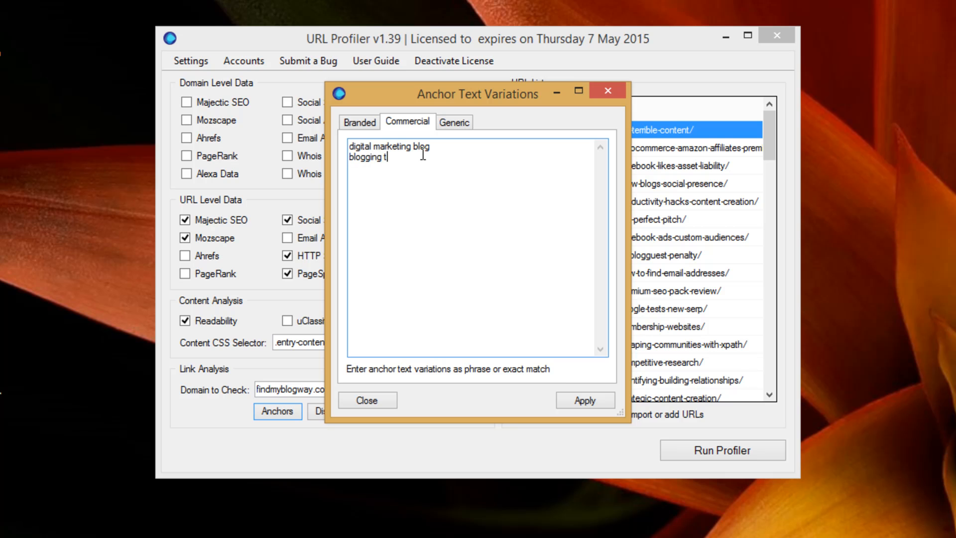
{"action": "left_click", "coordinate": [457, 123]}
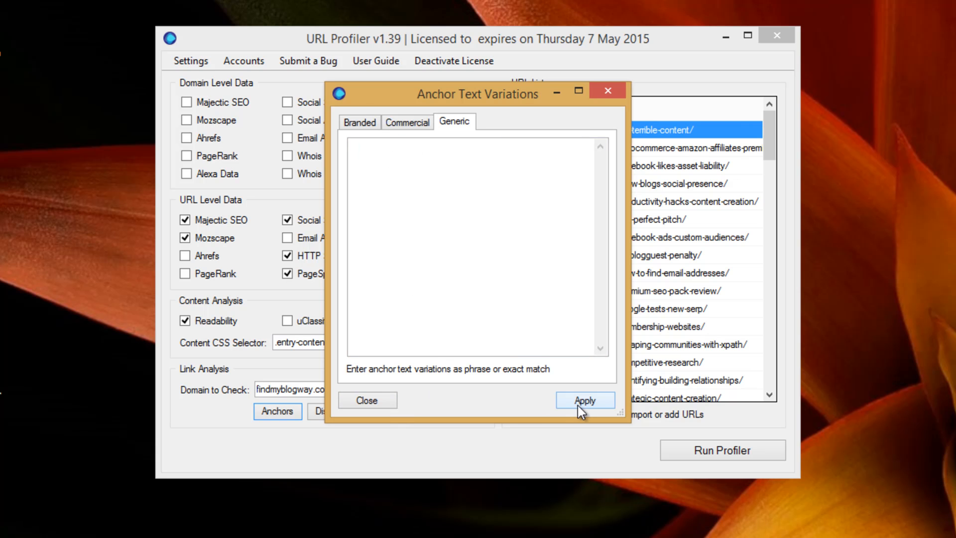
{"action": "left_click", "coordinate": [380, 399]}
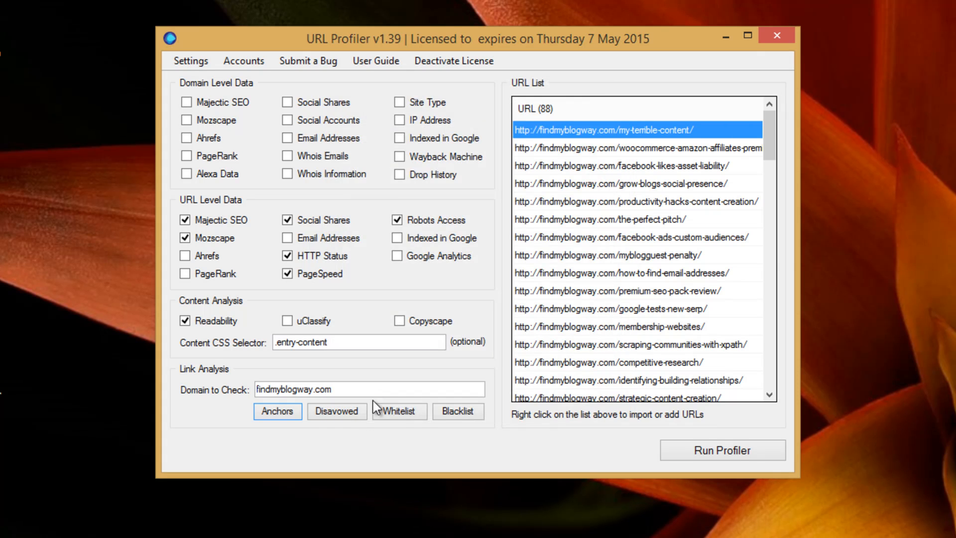
Review the disavowed links, domain whitelist and domain blacklist entry forms, closing each without adding anything
{"action": "left_click", "coordinate": [352, 415]}
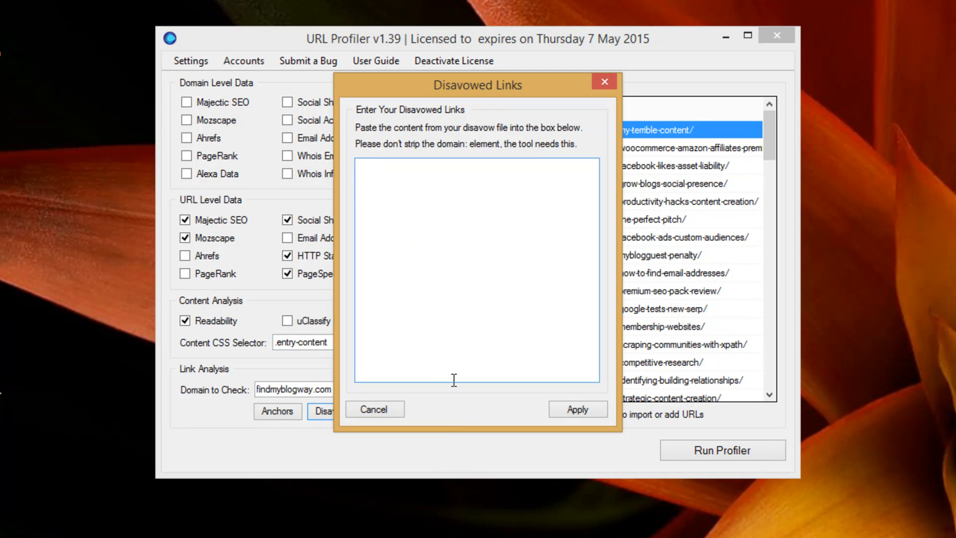
{"action": "left_click", "coordinate": [384, 408]}
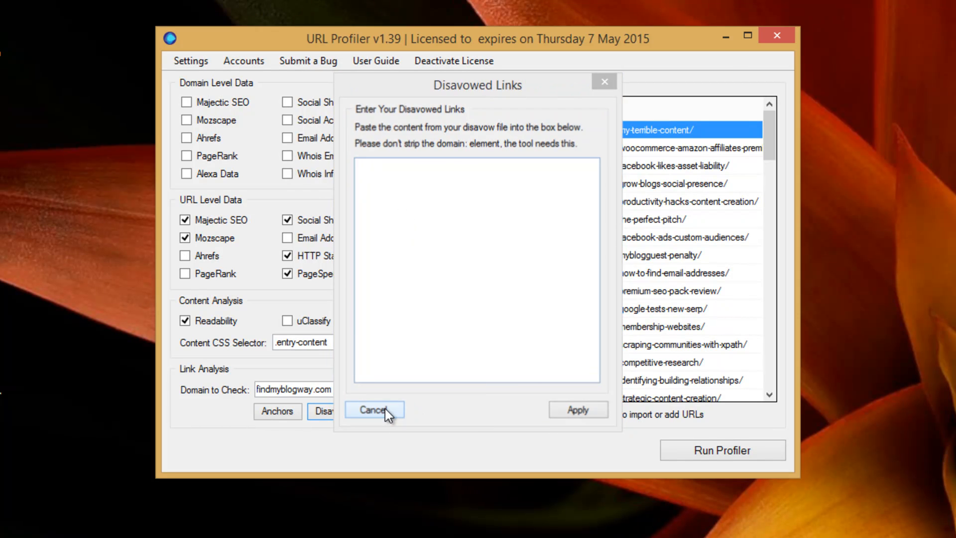
{"action": "left_click", "coordinate": [408, 412]}
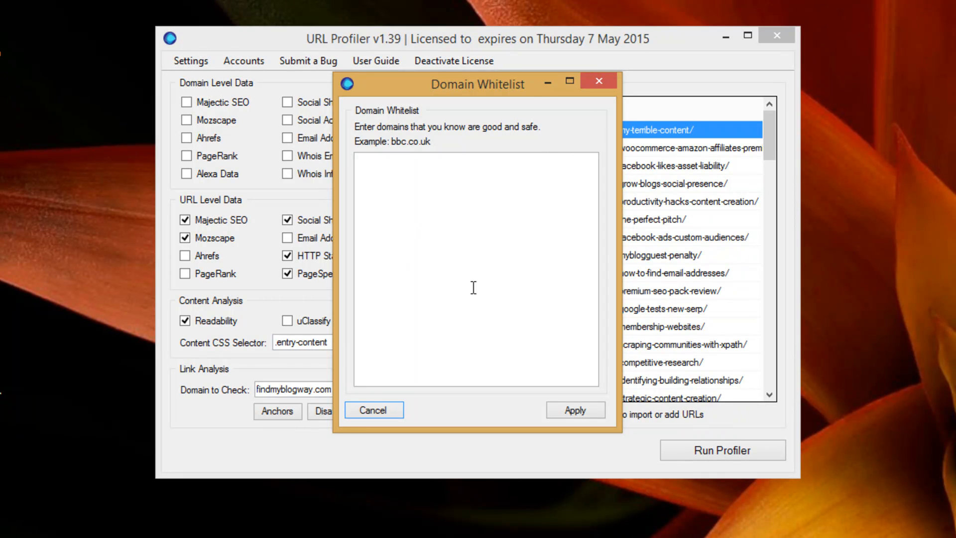
{"action": "left_click", "coordinate": [615, 80]}
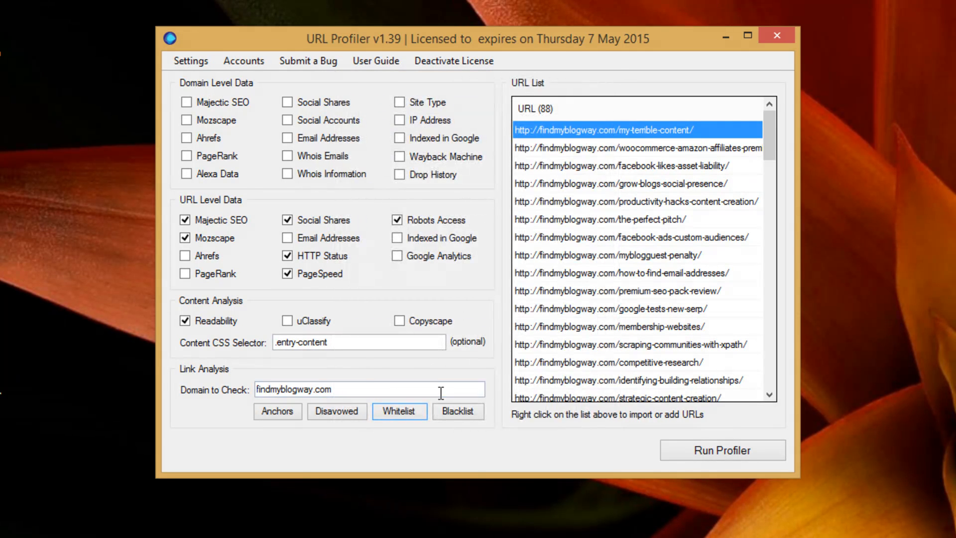
{"action": "left_click", "coordinate": [444, 413]}
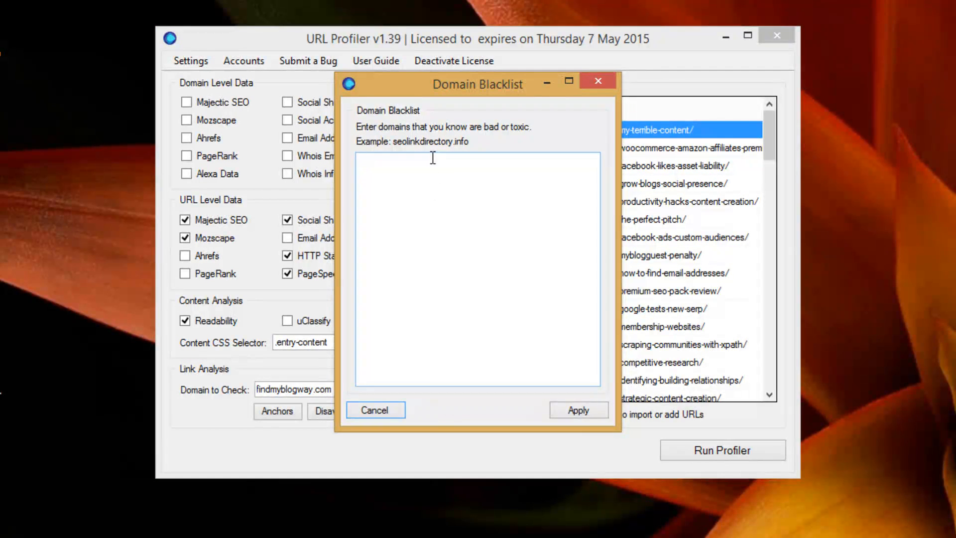
{"action": "left_click", "coordinate": [416, 162]}
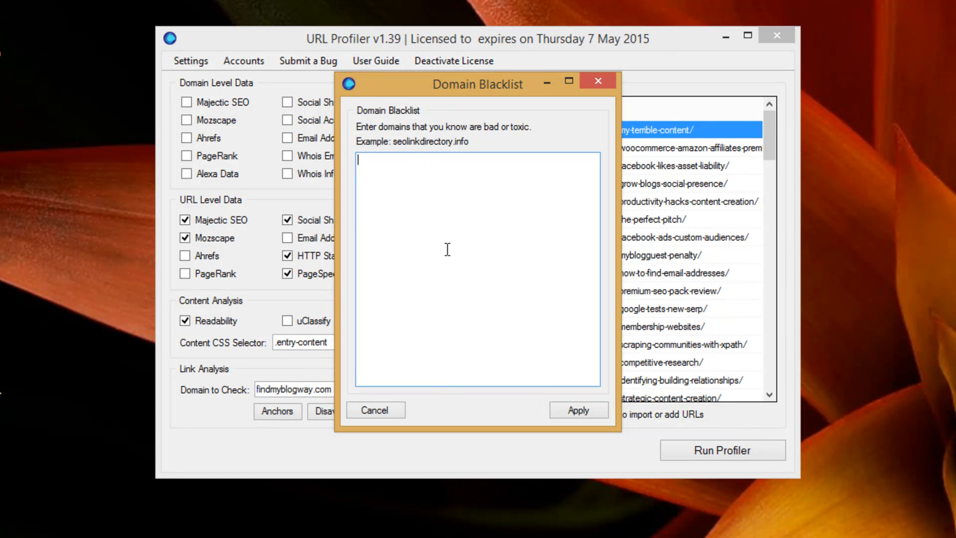
{"action": "left_click", "coordinate": [391, 415]}
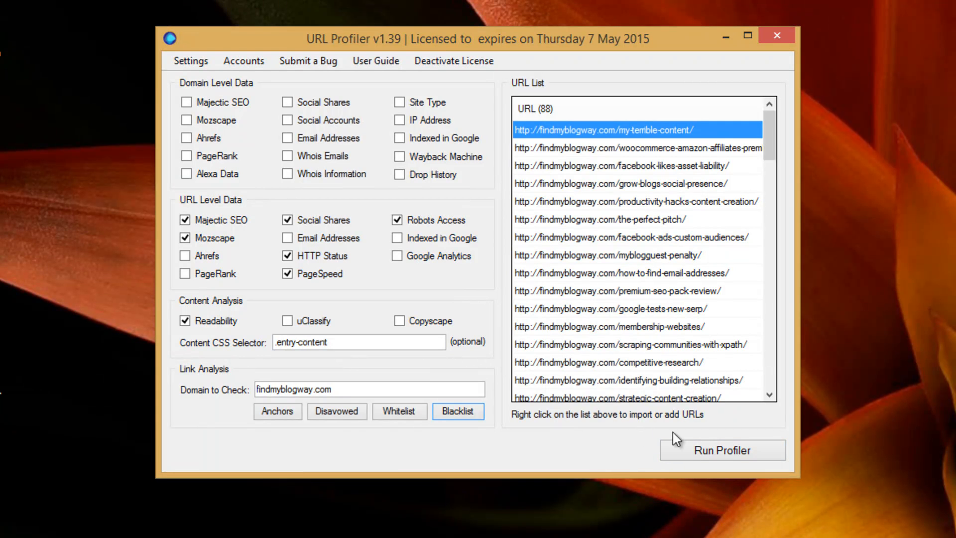
Run the profiler with the current number of connections, saving the results to the Desktop as test-run
{"action": "left_click", "coordinate": [711, 456]}
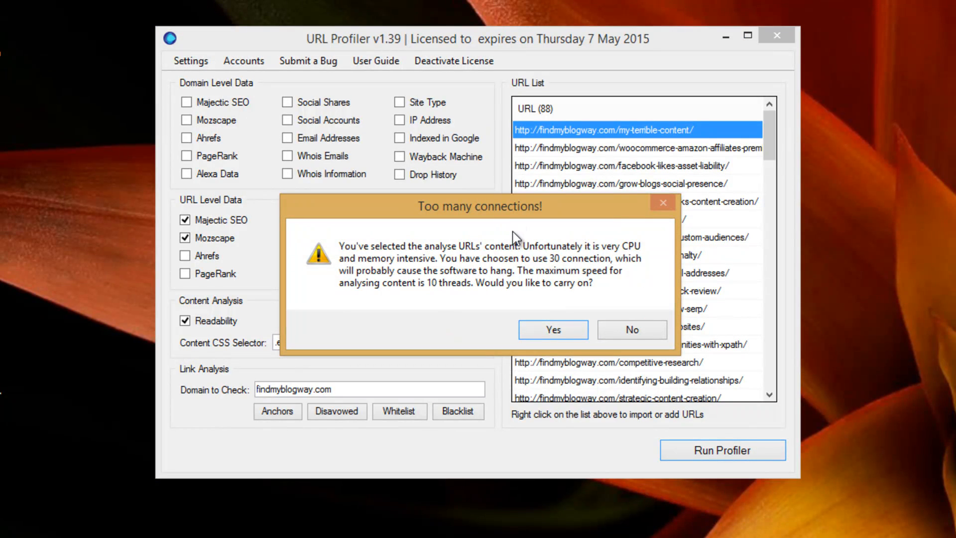
{"action": "left_click", "coordinate": [558, 329]}
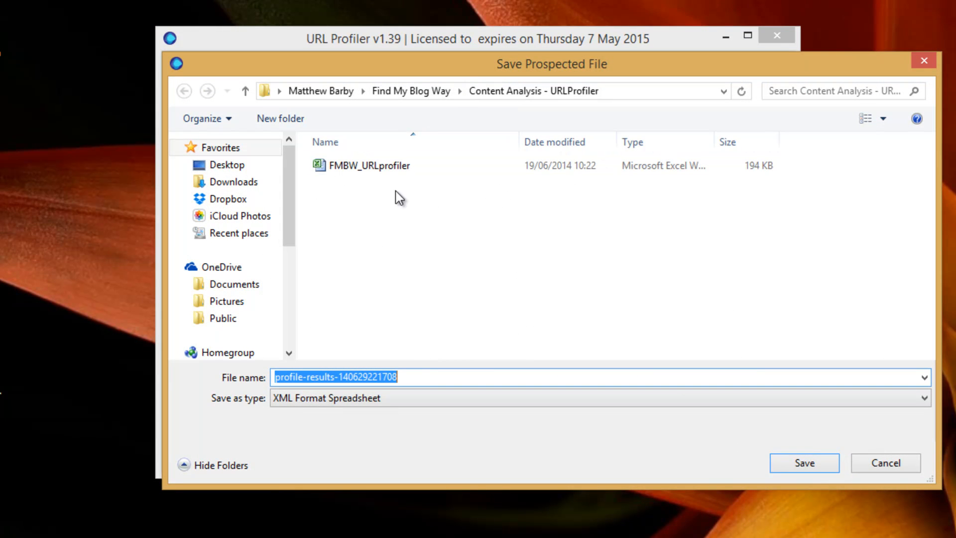
{"action": "left_click", "coordinate": [281, 92]}
{"action": "left_click", "coordinate": [288, 109]}
{"action": "left_click", "coordinate": [373, 377]}
{"action": "key", "text": "ctrl+a"}
{"action": "type", "text": "te"}
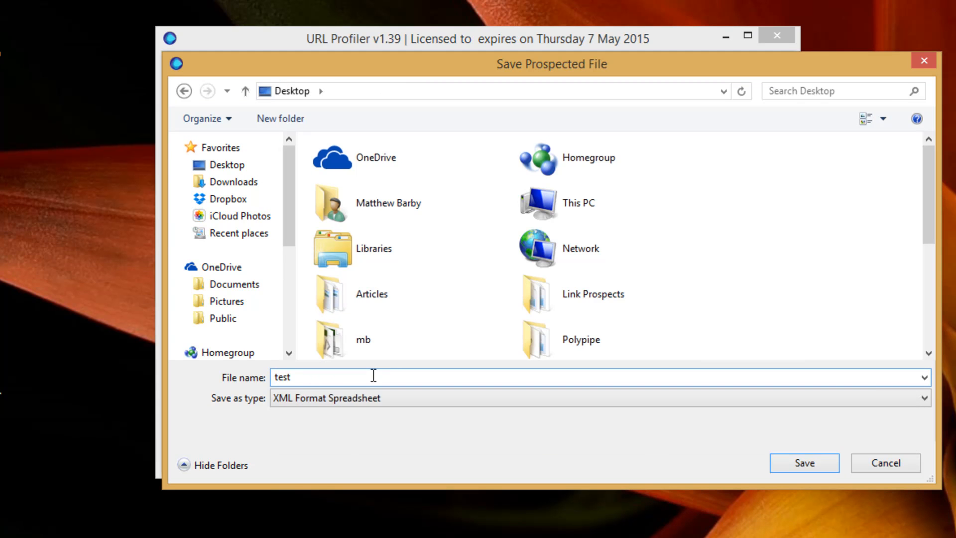
{"action": "type", "text": "st-run"}
{"action": "left_click", "coordinate": [817, 465]}
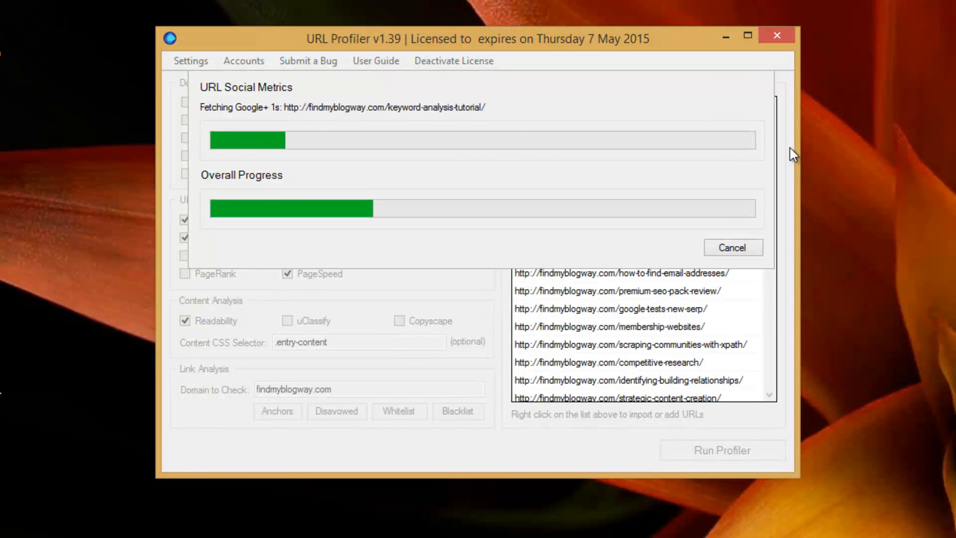
Cancel the running profile and dismiss the results prompt without opening the file
{"action": "left_click", "coordinate": [722, 247]}
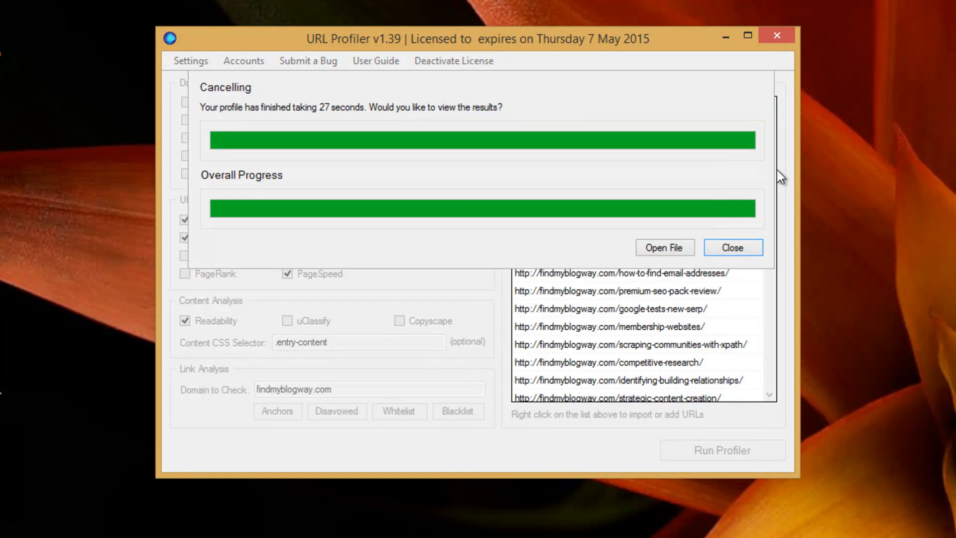
{"action": "left_click", "coordinate": [742, 247]}
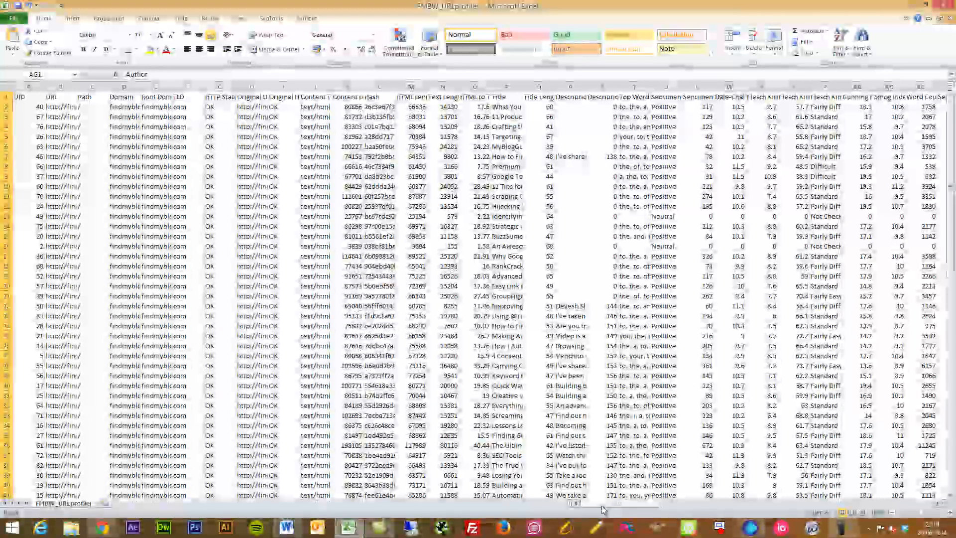
Switch to the FMBW_URLprofiler workbook in Excel and examine the Dale-Chall and Flesch Kincaid readability column headers
{"action": "left_click_drag", "start_coordinate": [590, 504], "coordinate": [586, 507]}
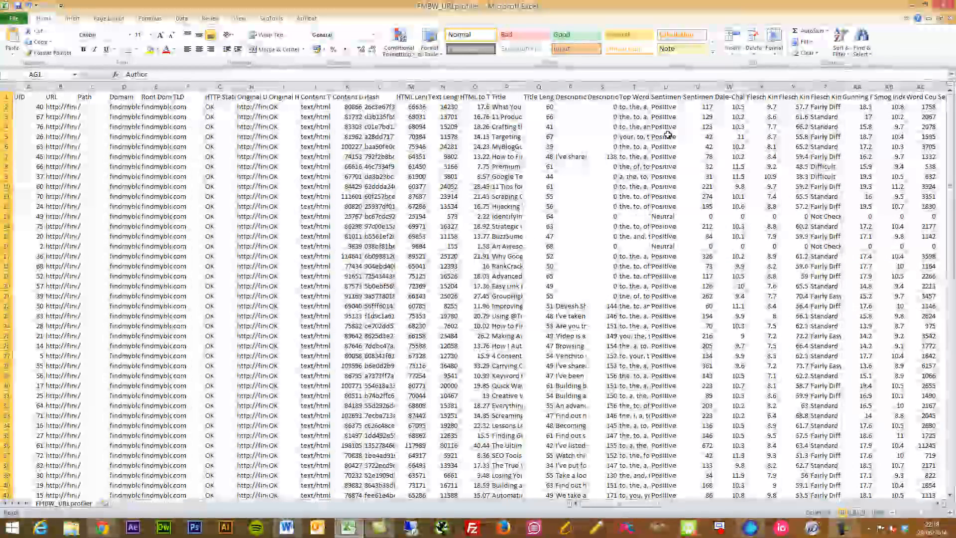
{"action": "left_click", "coordinate": [765, 98]}
{"action": "left_click", "coordinate": [731, 97]}
{"action": "left_click", "coordinate": [792, 97]}
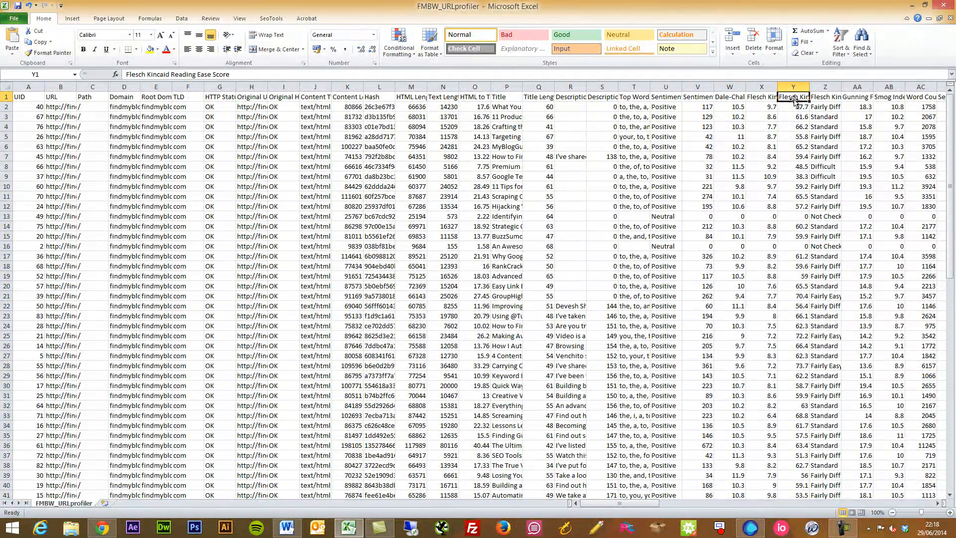
Examine the Author and Author URL columns and the analytics columns such as Entrances in the exported sheet
{"action": "left_click_drag", "start_coordinate": [652, 504], "coordinate": [687, 505]}
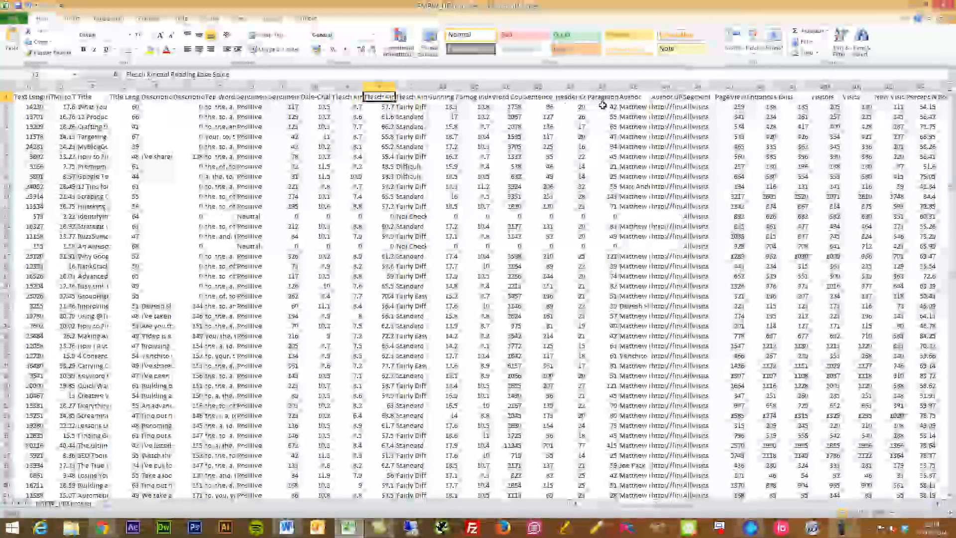
{"action": "left_click", "coordinate": [632, 107]}
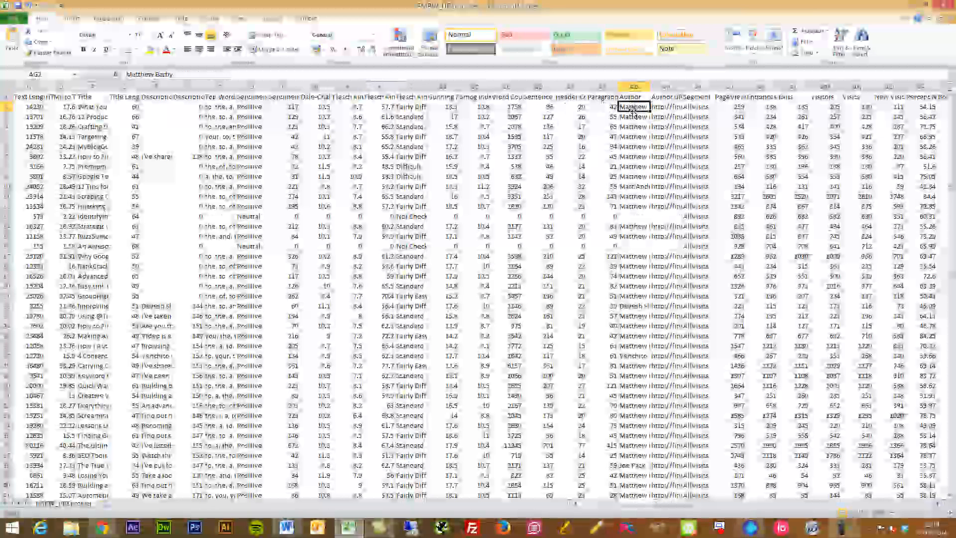
{"action": "left_click", "coordinate": [639, 166]}
{"action": "left_click", "coordinate": [674, 147]}
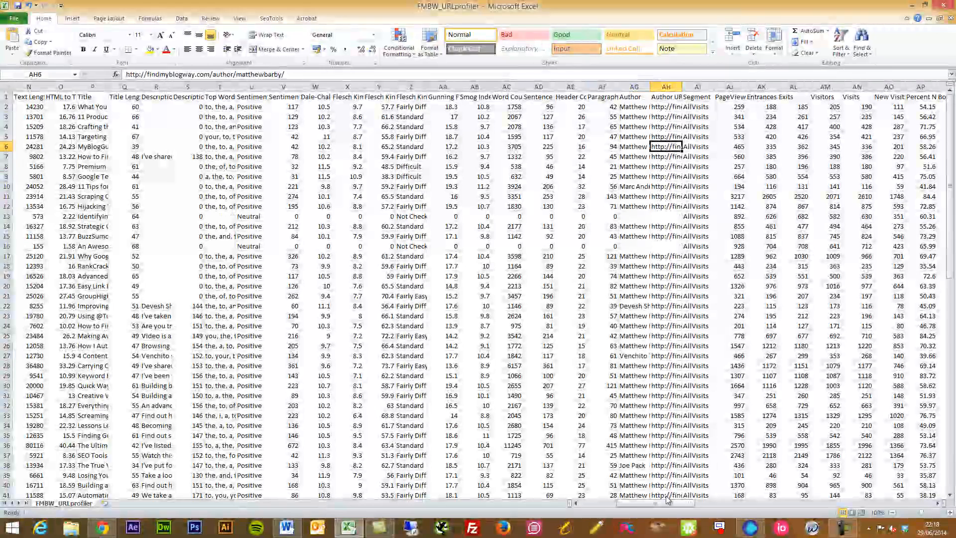
{"action": "left_click_drag", "start_coordinate": [667, 507], "coordinate": [704, 507]}
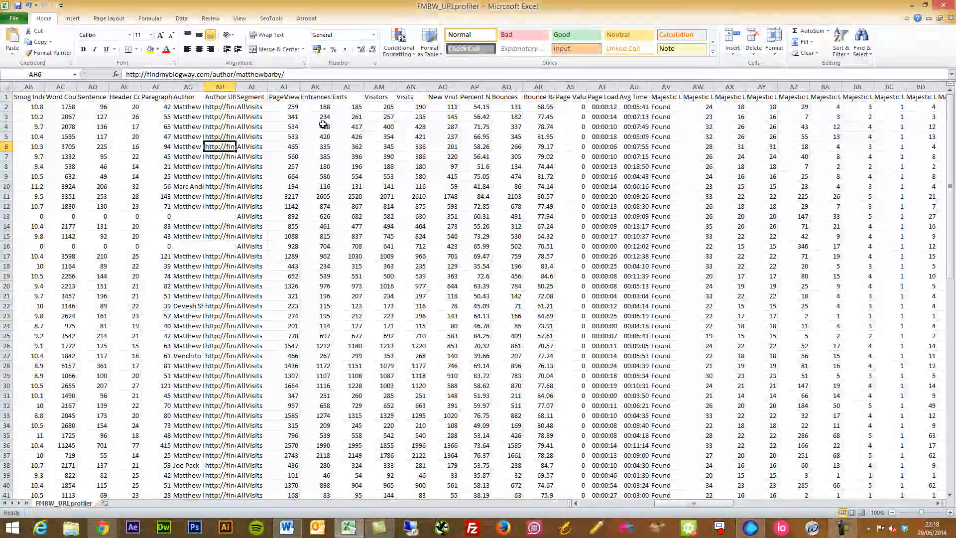
{"action": "left_click", "coordinate": [318, 106]}
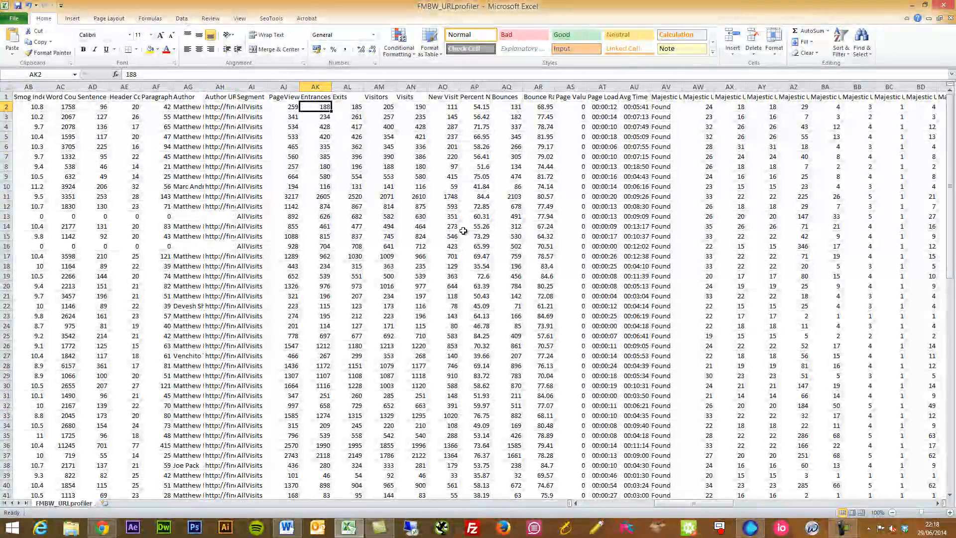
Examine the Majestic column headers, from URL TrustFlow through URL Ext Back Links to URL Indexed URLs
{"action": "left_click", "coordinate": [707, 106]}
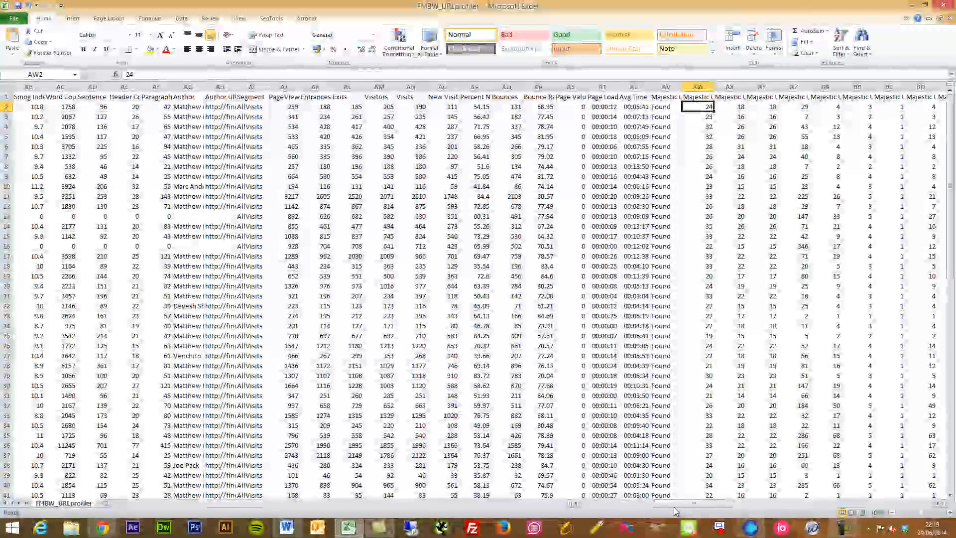
{"action": "left_click_drag", "start_coordinate": [678, 504], "coordinate": [702, 504]}
{"action": "left_click", "coordinate": [307, 85]}
{"action": "key", "text": "Right"}
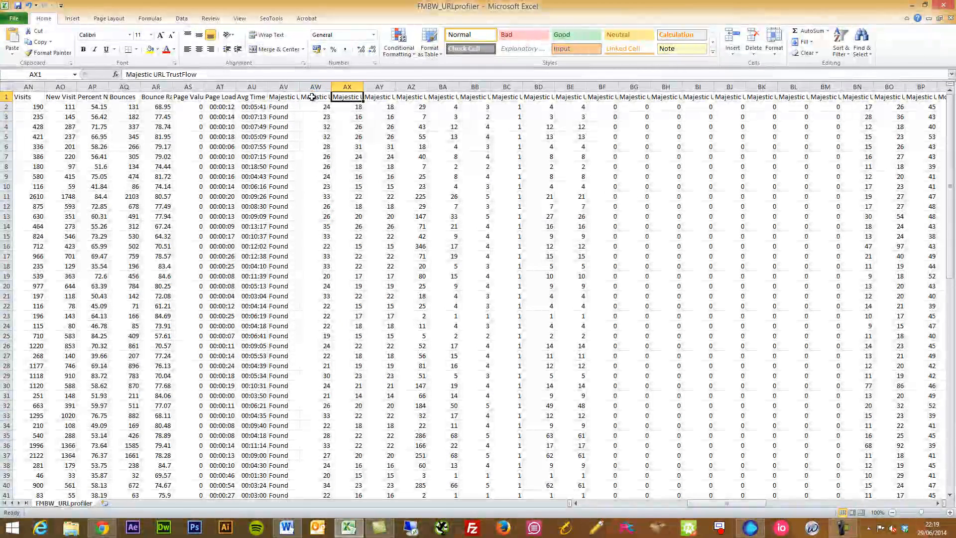
{"action": "key", "text": "Right"}
{"action": "key", "text": "Right"}
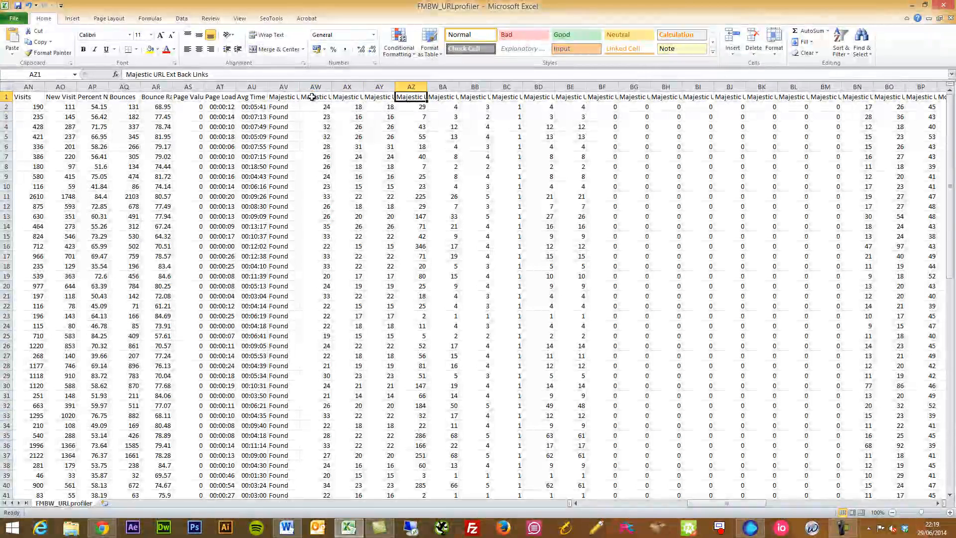
{"action": "key", "text": "Right"}
{"action": "key", "text": "Right"}
{"action": "key", "text": "Right"}
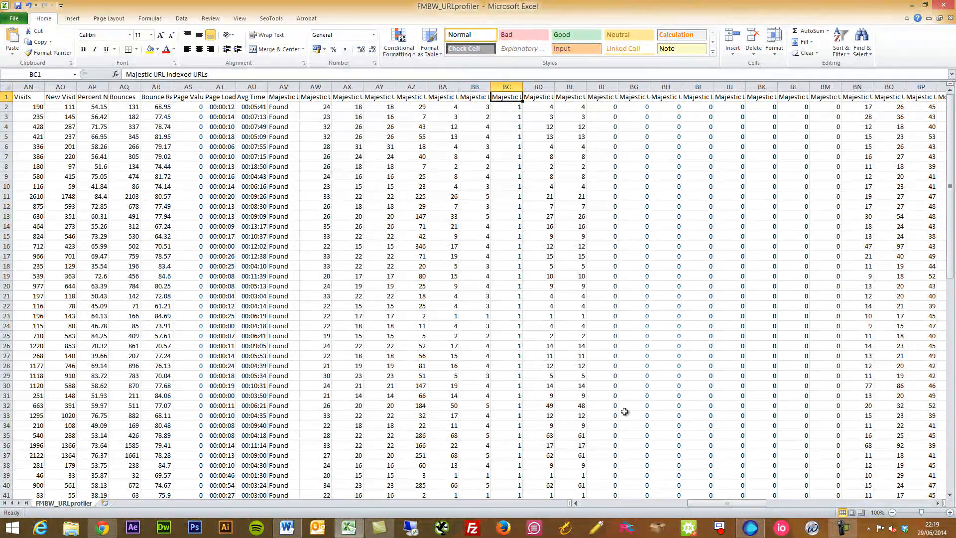
Examine the Mozscape column headers, including URL Page Authority, URL External Equity Links and URL Root Domains Linking
{"action": "left_click_drag", "start_coordinate": [751, 503], "coordinate": [779, 505]}
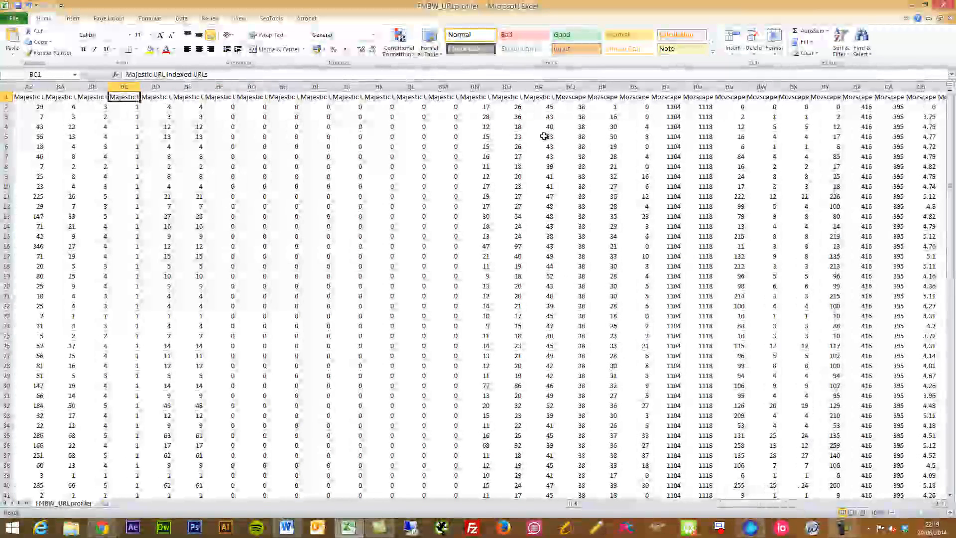
{"action": "left_click", "coordinate": [580, 98]}
{"action": "key", "text": "Right"}
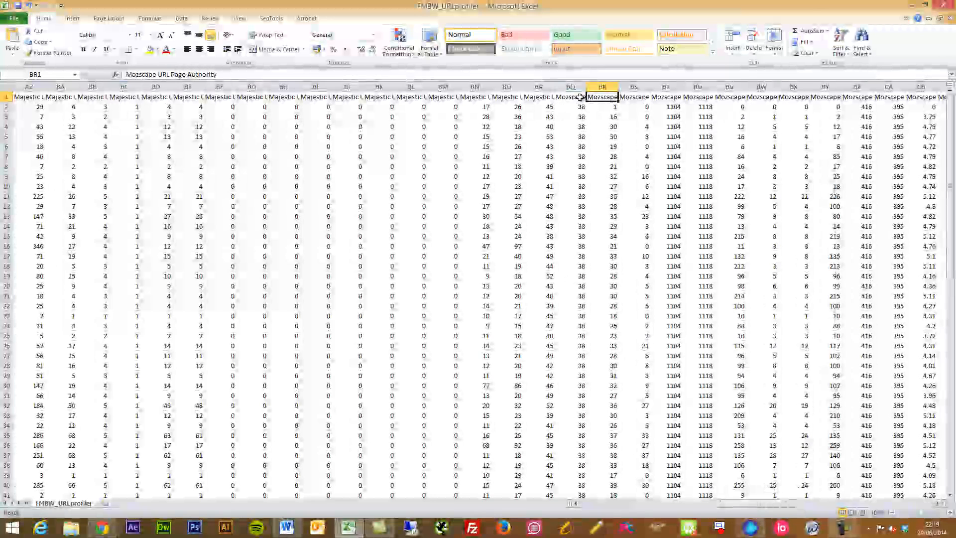
{"action": "key", "text": "Right"}
{"action": "key", "text": "Right"}
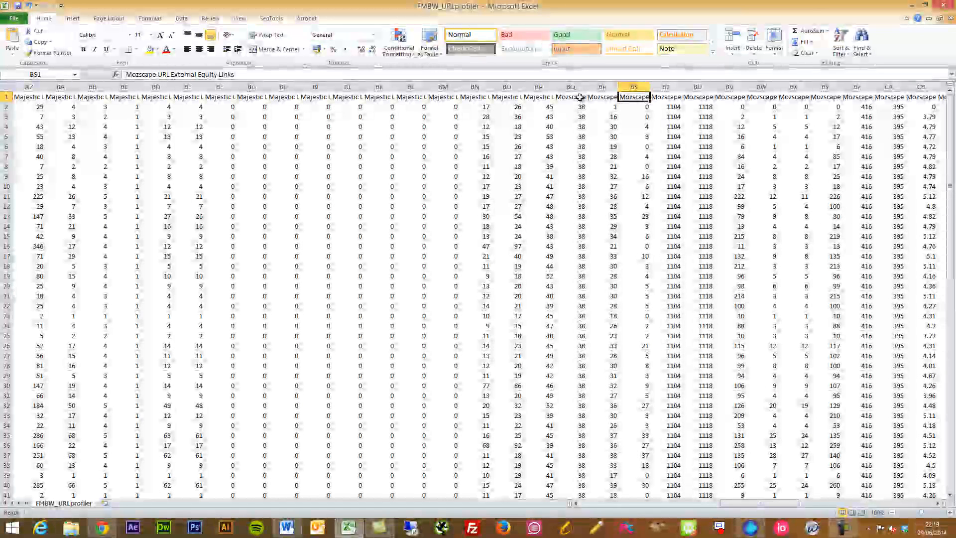
{"action": "key", "text": "Right"}
{"action": "key", "text": "Right"}
{"action": "key", "text": "Right"}
{"action": "key", "text": "Right"}
Examine the PageSpeed score column and the headers for response bytes and resource counts beside it
{"action": "left_click_drag", "start_coordinate": [747, 504], "coordinate": [803, 500]}
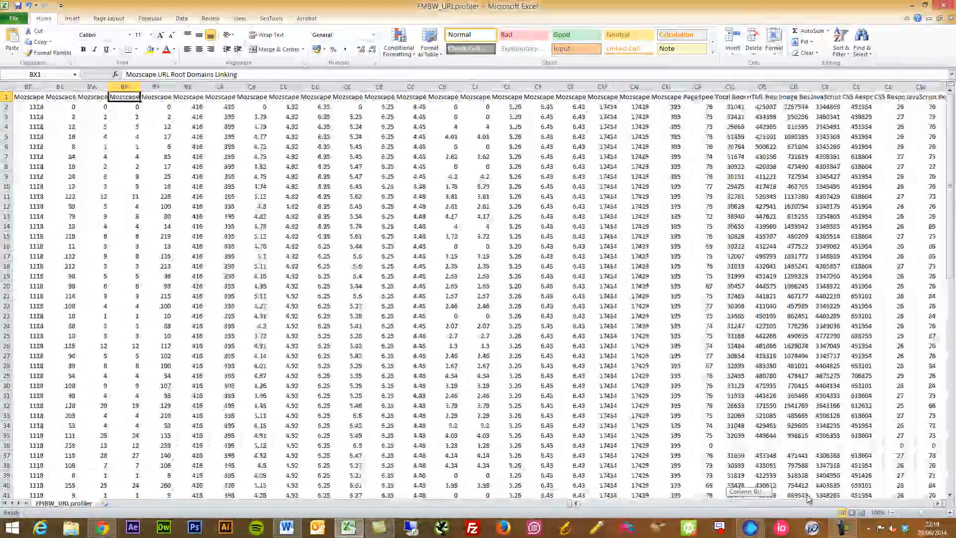
{"action": "left_click", "coordinate": [710, 115]}
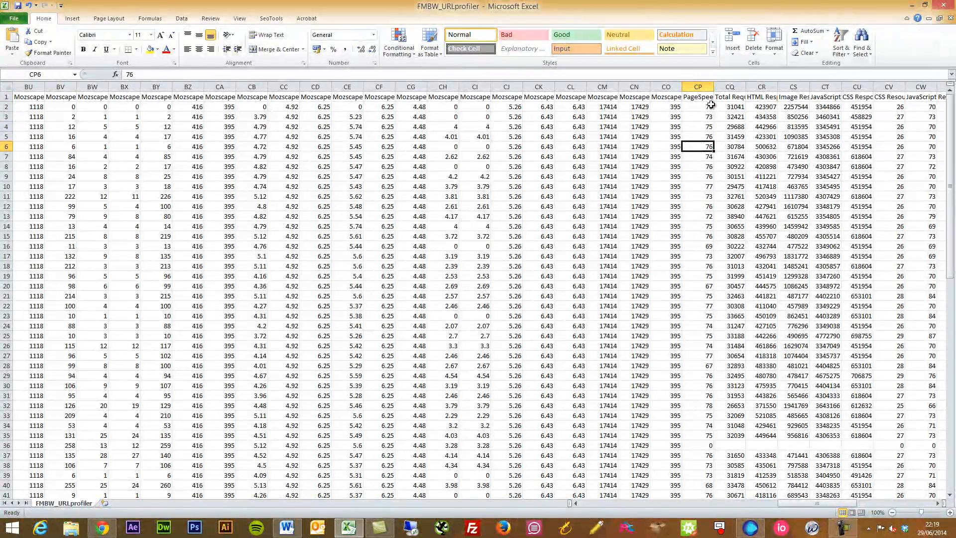
{"action": "key", "text": "Right"}
{"action": "key", "text": "Right"}
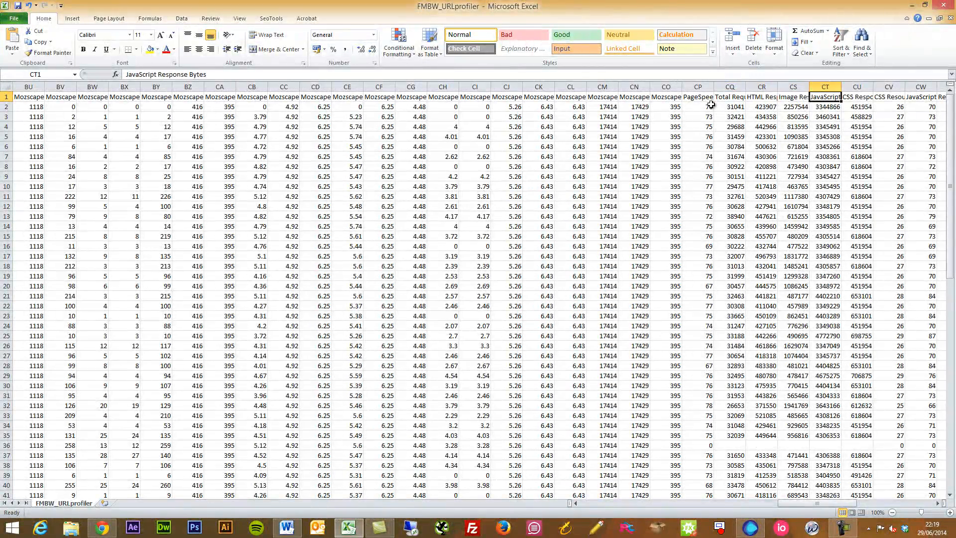
{"action": "key", "text": "Right"}
{"action": "key", "text": "Right"}
{"action": "key", "text": "Right"}
{"action": "key", "text": "Right"}
{"action": "key", "text": "Right"}
{"action": "key", "text": "Right"}
{"action": "key", "text": "Right"}
{"action": "key", "text": "Right"}
Examine the social metric column headers from URL Tweets through Pinterest and Reddit to Social Stats Total
{"action": "key", "text": "Right"}
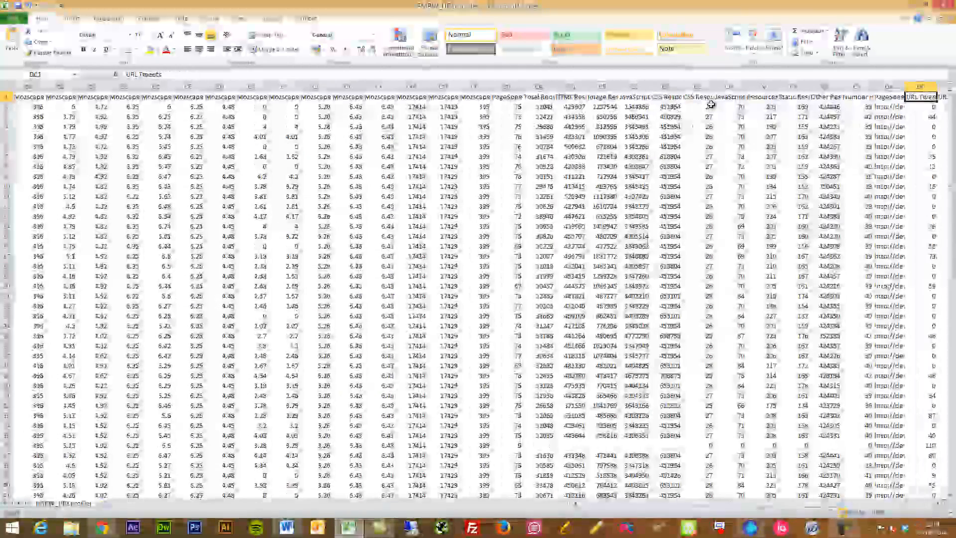
{"action": "key", "text": "Right"}
{"action": "key", "text": "Right"}
{"action": "key", "text": "Right"}
{"action": "key", "text": "Right"}
{"action": "key", "text": "Right"}
{"action": "key", "text": "Right"}
{"action": "key", "text": "Right"}
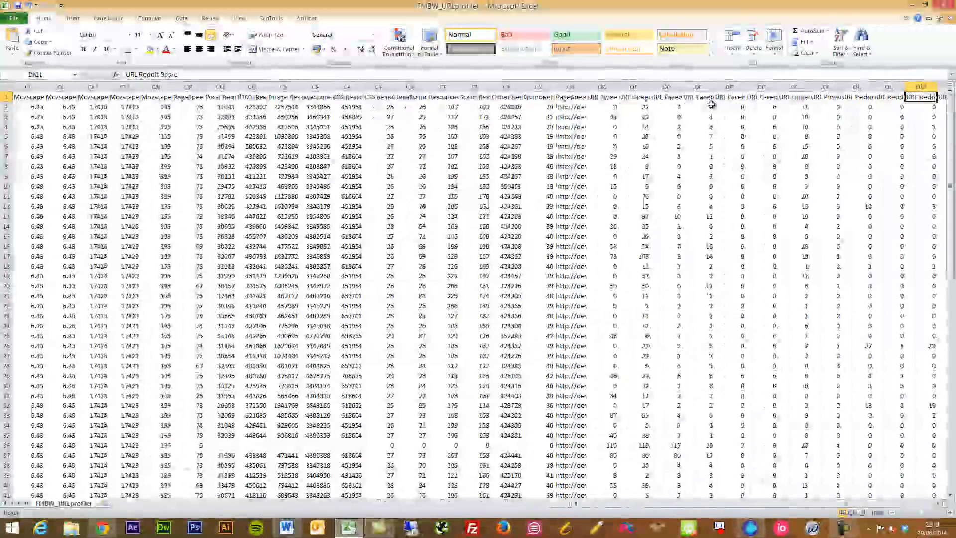
{"action": "key", "text": "Left"}
{"action": "key", "text": "Left"}
{"action": "key", "text": "Left"}
{"action": "key", "text": "Left"}
{"action": "key", "text": "Left"}
{"action": "key", "text": "Left"}
{"action": "key", "text": "Left"}
{"action": "key", "text": "Left"}
{"action": "key", "text": "Left"}
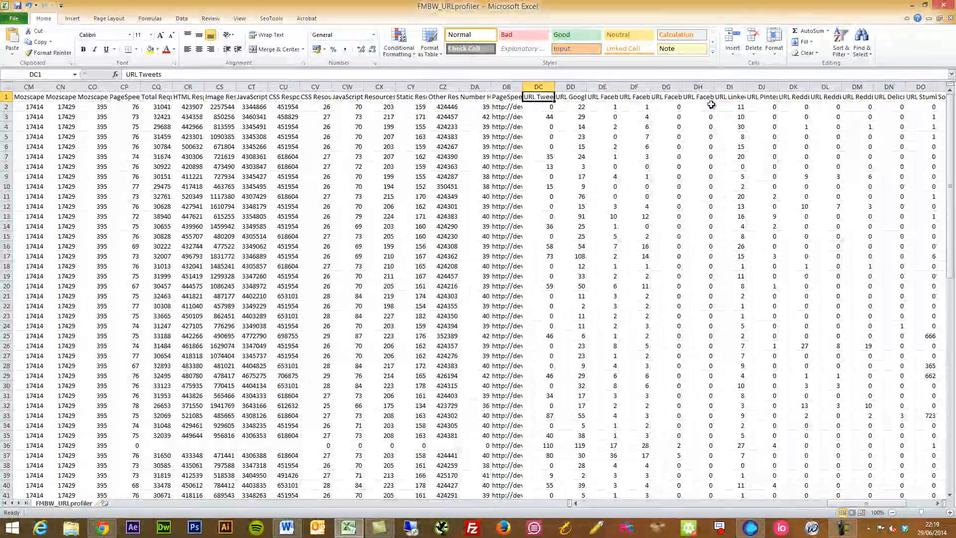
{"action": "key", "text": "Right"}
{"action": "key", "text": "Right"}
{"action": "key", "text": "Right"}
{"action": "key", "text": "Right"}
{"action": "key", "text": "Right"}
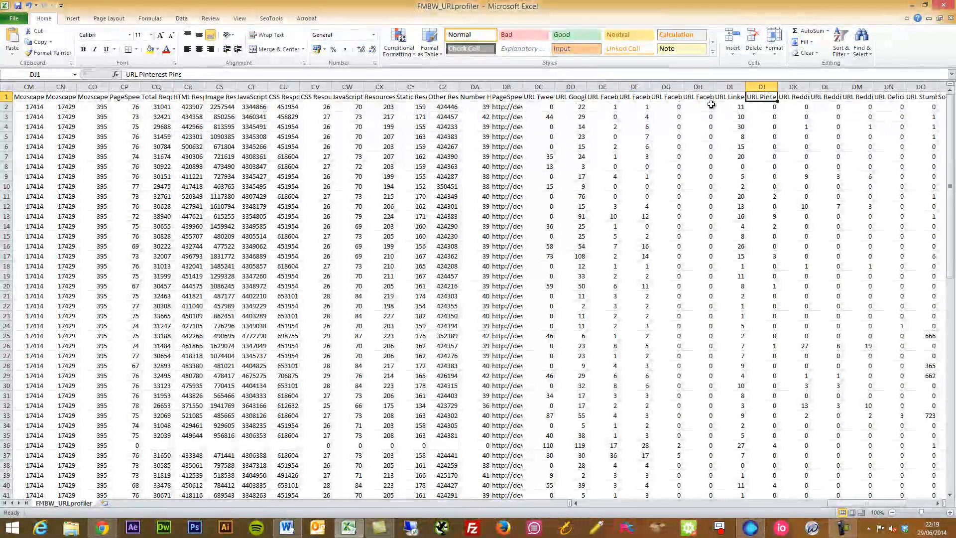
{"action": "key", "text": "Right"}
{"action": "key", "text": "Right"}
{"action": "key", "text": "Right"}
{"action": "key", "text": "Right"}
{"action": "key", "text": "Right"}
{"action": "key", "text": "Right"}
Examine the robots and canonical column headers, and recheck the Social Stats Total header
{"action": "key", "text": "Right"}
{"action": "key", "text": "Right"}
{"action": "key", "text": "Right"}
{"action": "key", "text": "Right"}
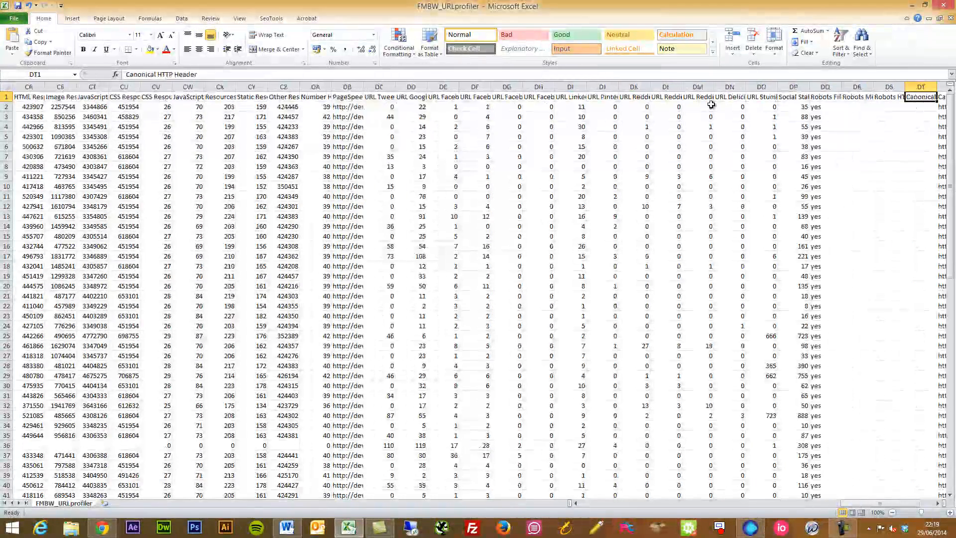
{"action": "key", "text": "Right"}
{"action": "key", "text": "Right"}
{"action": "key", "text": "Right"}
{"action": "key", "text": "Right"}
{"action": "key", "text": "Right"}
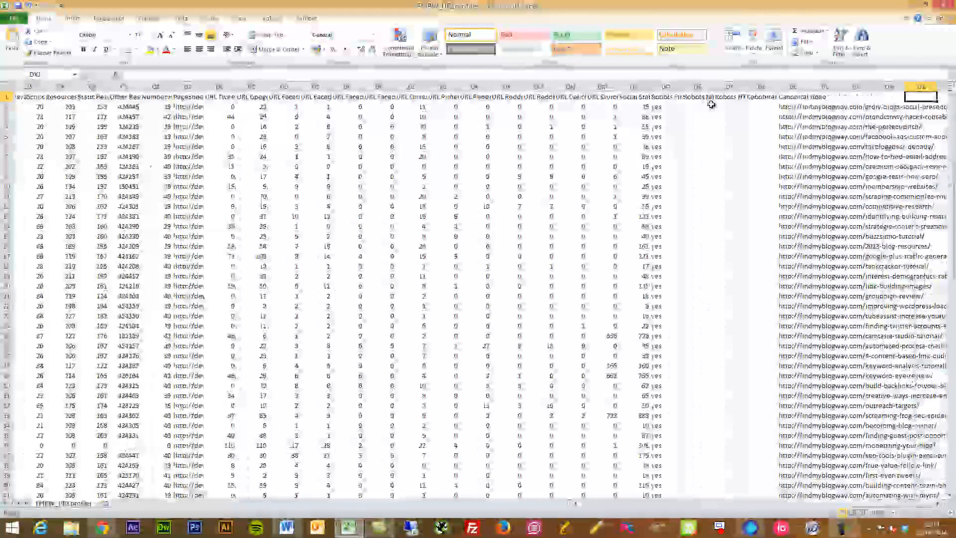
{"action": "left_click", "coordinate": [721, 100]}
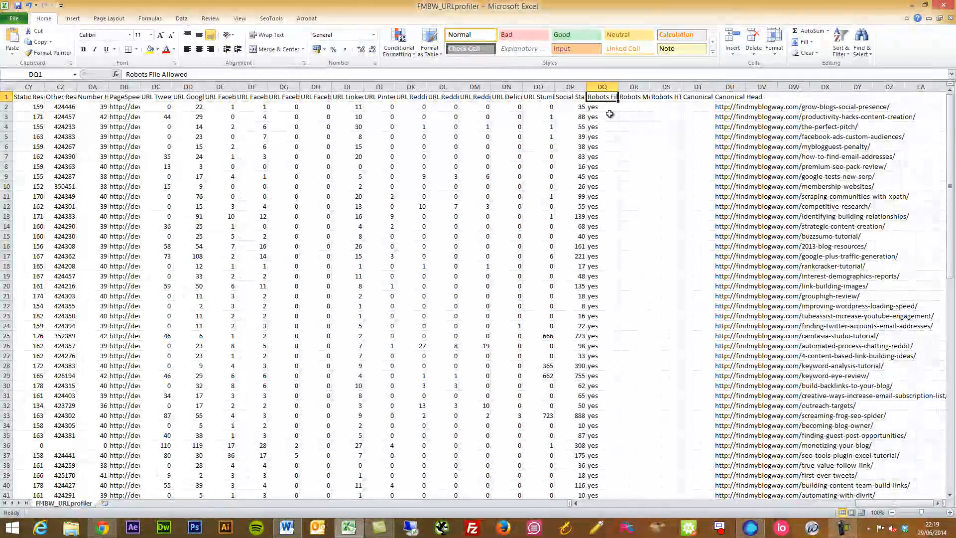
{"action": "left_click", "coordinate": [577, 98]}
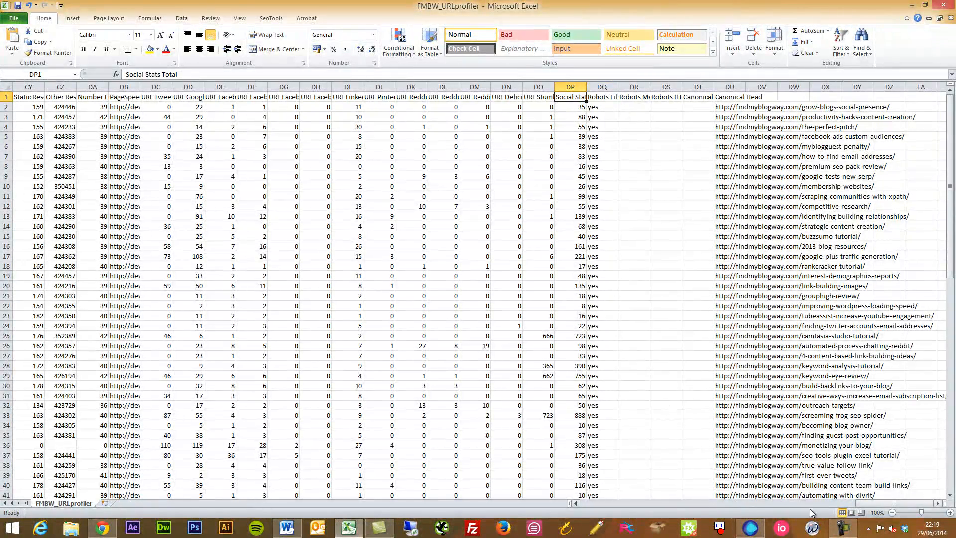
{"action": "left_click_drag", "start_coordinate": [875, 504], "coordinate": [573, 504]}
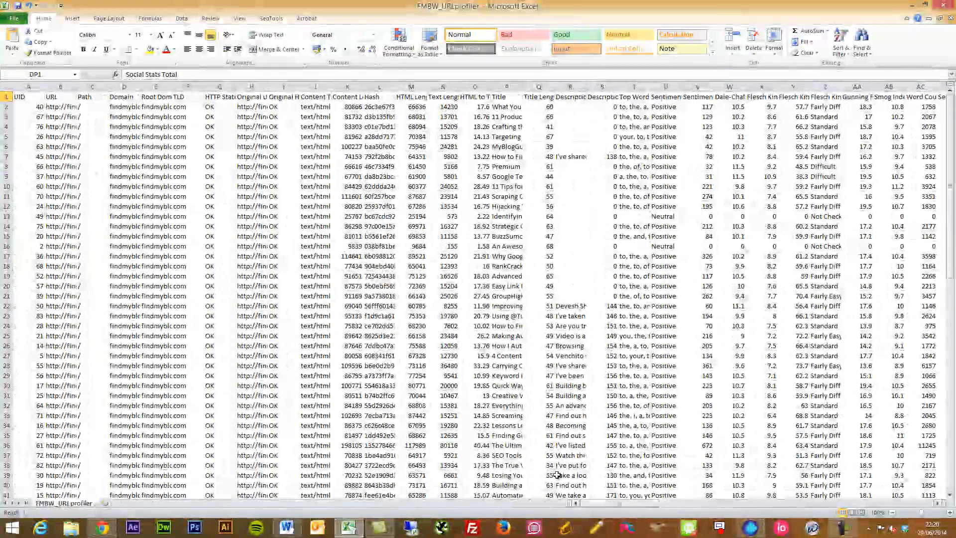